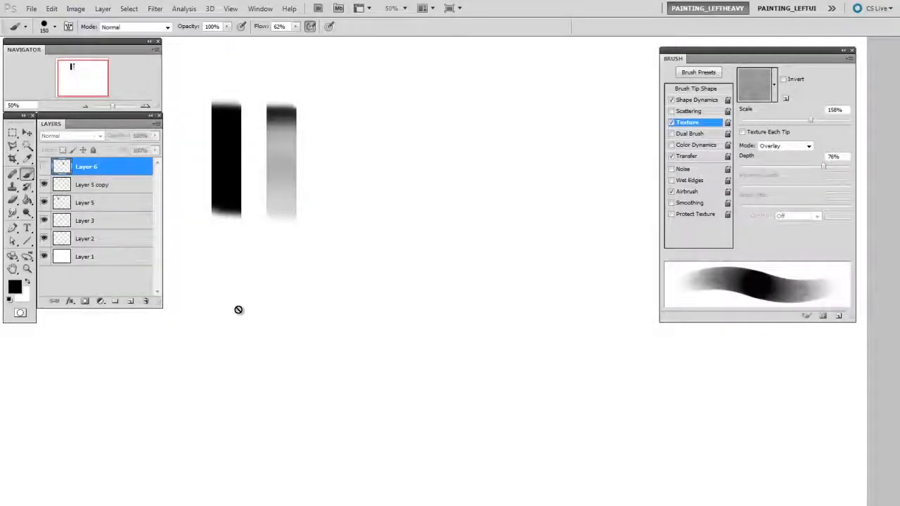
# - Add a new layer and define a brush preset from the solid black bar
pyautogui.hotkey('ctrl', 'shift', 'alt', 'n')
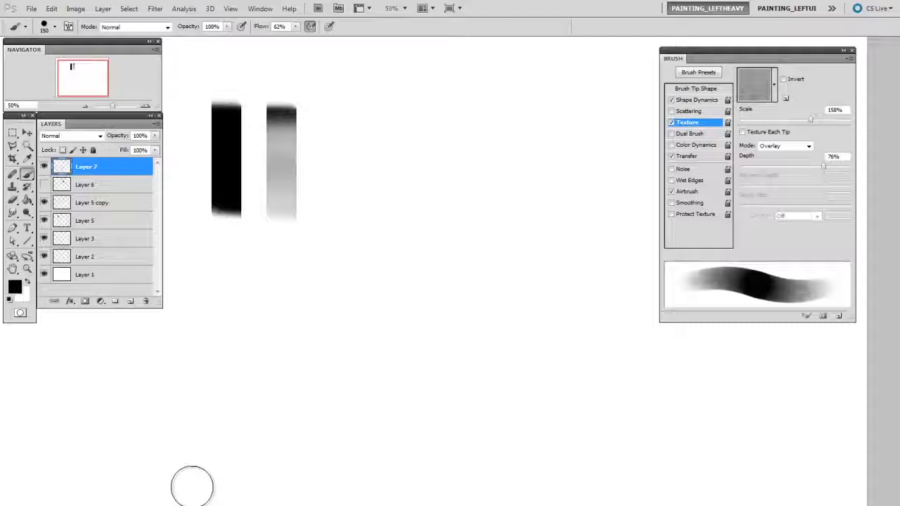
pyautogui.press('m')
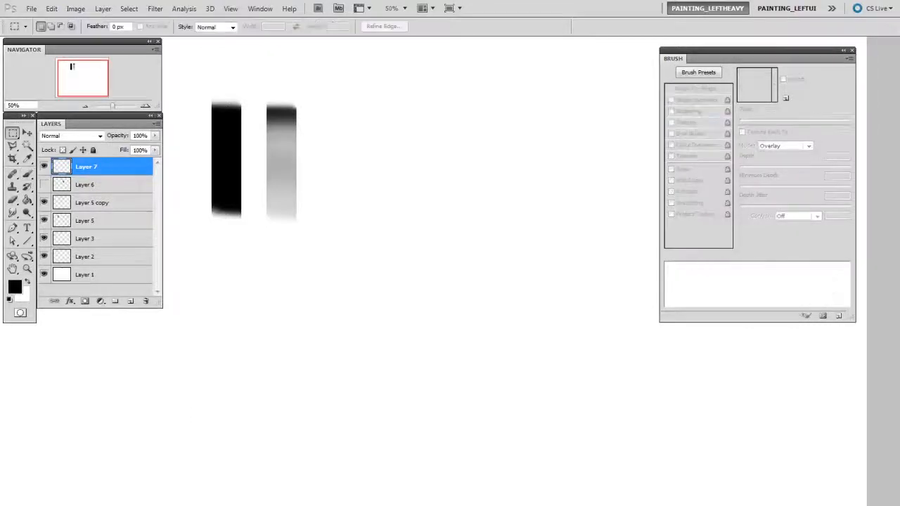
pyautogui.moveTo(199, 93); pyautogui.dragTo(253, 232)
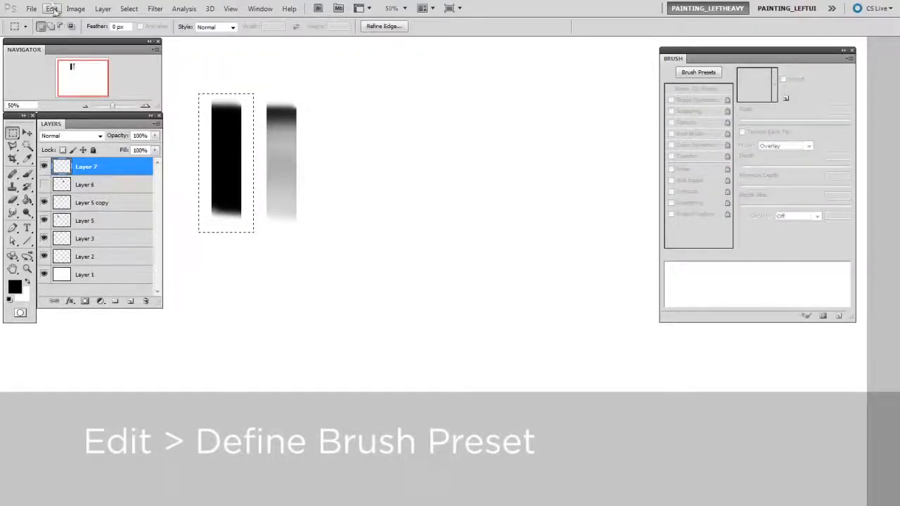
pyautogui.click(52, 8)
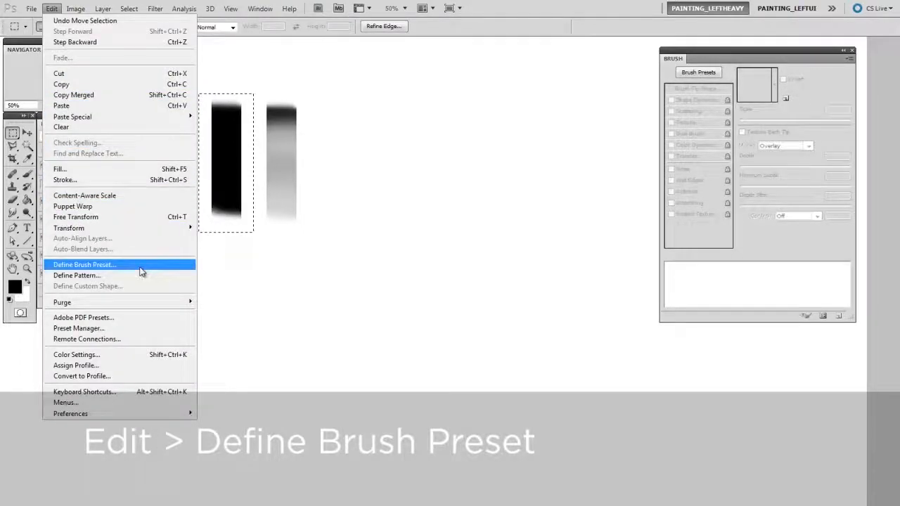
pyautogui.click(138, 265)
pyautogui.click(624, 194)
# - Choose the newly sampled bar tip for the brush and paint a solid black zigzag test stroke at 150 px
pyautogui.press('b')
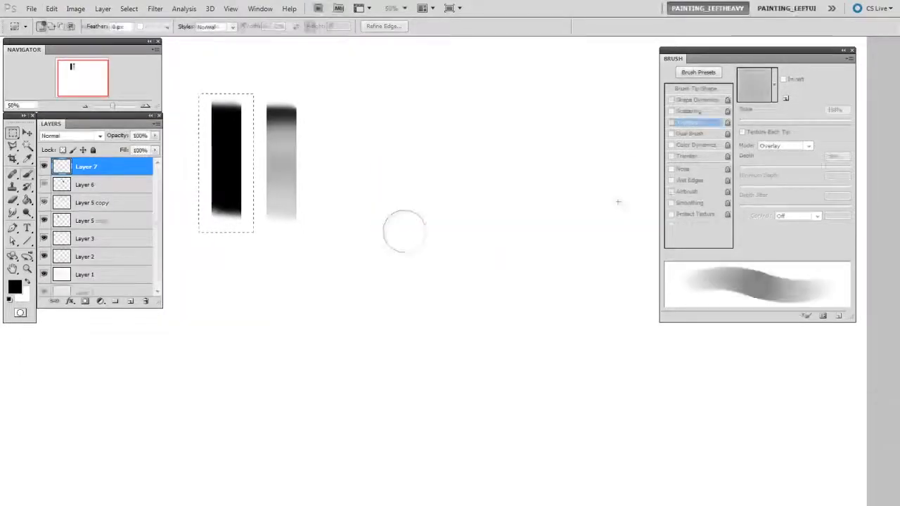
pyautogui.rightClick(402, 231)
pyautogui.click(622, 334)
pyautogui.press('Return')
pyautogui.moveTo(344, 174)
pyautogui.mouseDown()
pyautogui.moveTo(462, 186)
pyautogui.moveTo(584, 243)
pyautogui.moveTo(360, 284)
pyautogui.moveTo(330, 308)
pyautogui.moveTo(588, 328)
pyautogui.mouseUp()
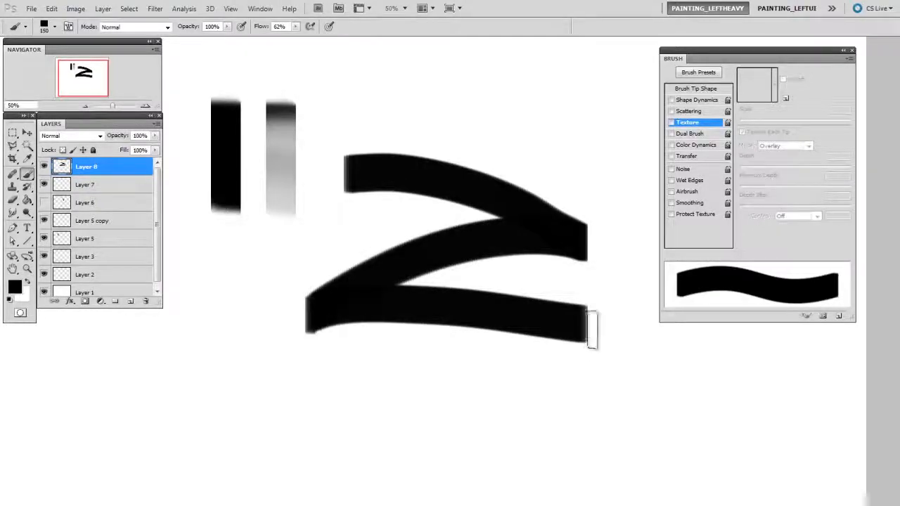
pyautogui.hotkey('ctrl', '+')
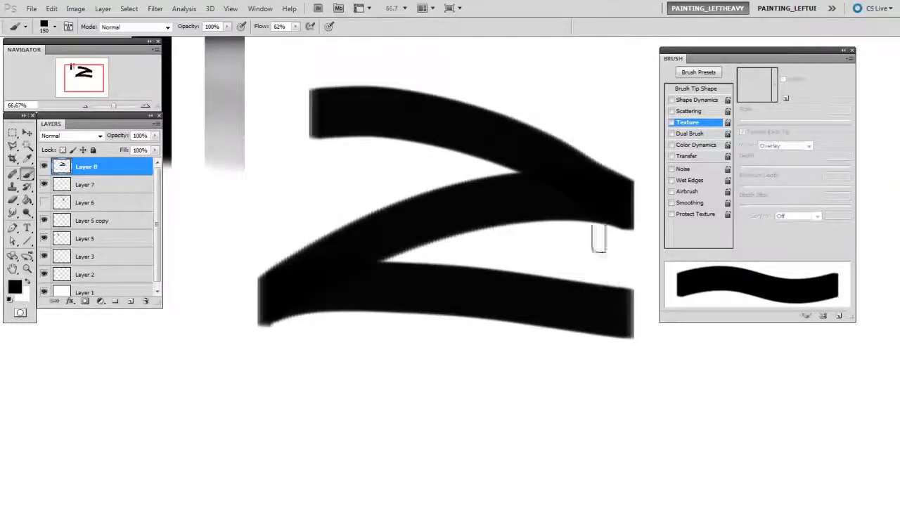
# - Enable Texture with Texture Each Tip for the brush, and turn on Transfer
pyautogui.click(694, 125)
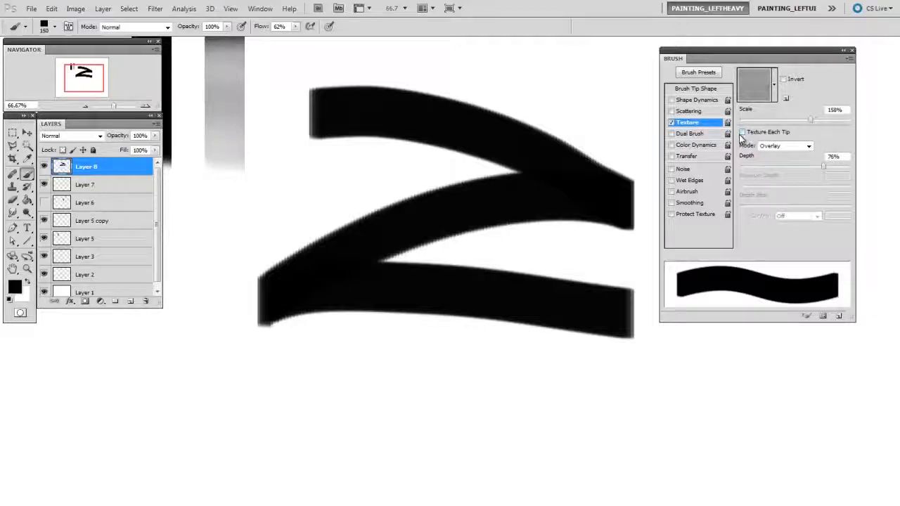
pyautogui.click(743, 133)
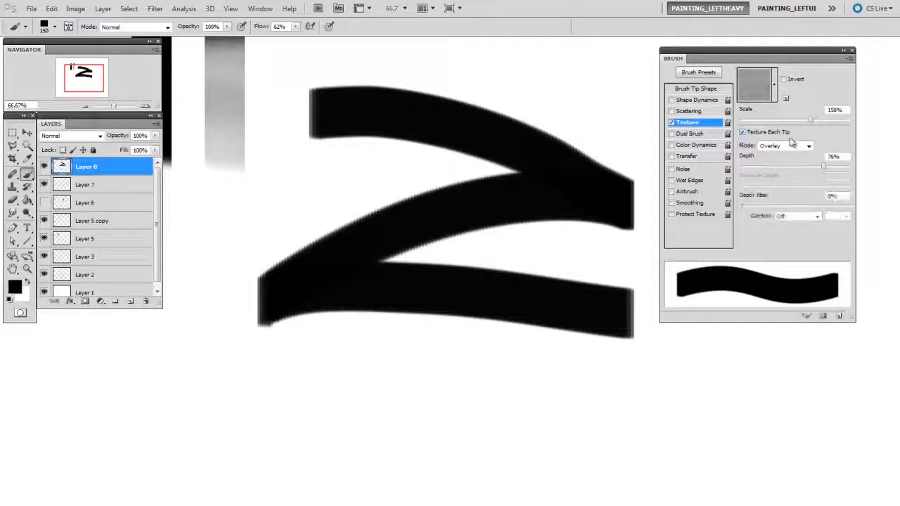
pyautogui.click(694, 157)
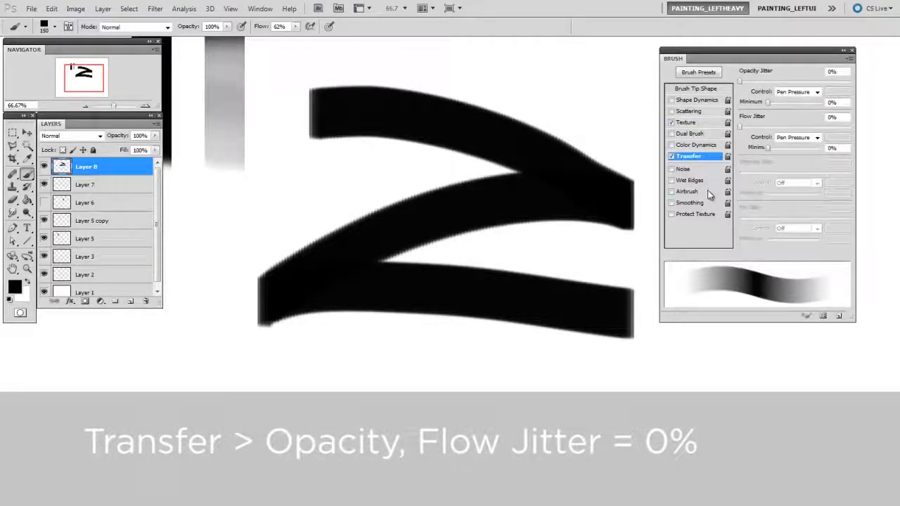
# - Paint overlapping pressure-sensitive test strokes beside the zigzag, enlarging the brush up to 200 px
pyautogui.hotkey('ctrl', '-')
pyautogui.moveTo(508, 258); pyautogui.dragTo(392, 324)
pyautogui.press(']')
pyautogui.moveTo(333, 165)
pyautogui.mouseDown()
pyautogui.moveTo(491, 200)
pyautogui.moveTo(605, 192)
pyautogui.moveTo(478, 246)
pyautogui.moveTo(600, 231)
pyautogui.mouseUp()
pyautogui.press(']')
pyautogui.moveTo(600, 234)
pyautogui.mouseDown()
pyautogui.moveTo(499, 321)
pyautogui.moveTo(594, 278)
pyautogui.moveTo(530, 396)
pyautogui.mouseUp()
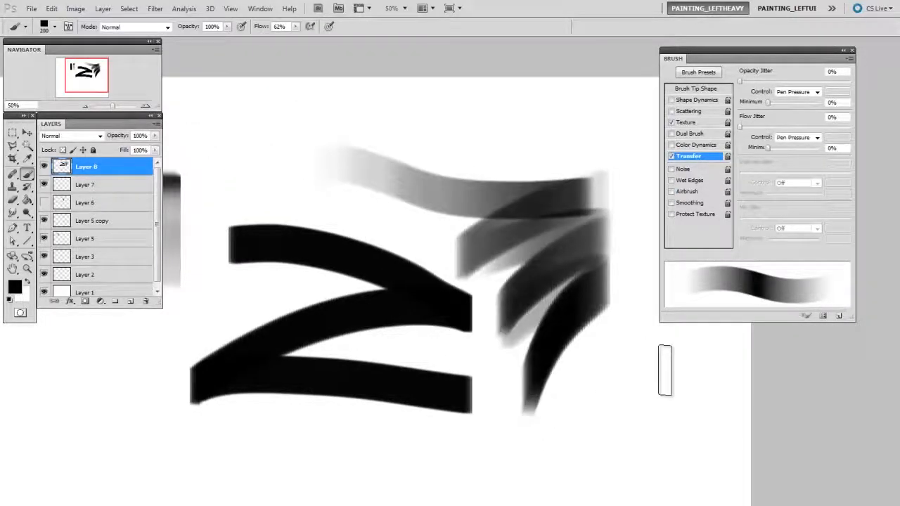
# - Set the brush texture scale to 58% and its mode to Multiply, and paint overlapping test strokes above the zigzag
pyautogui.click(700, 122)
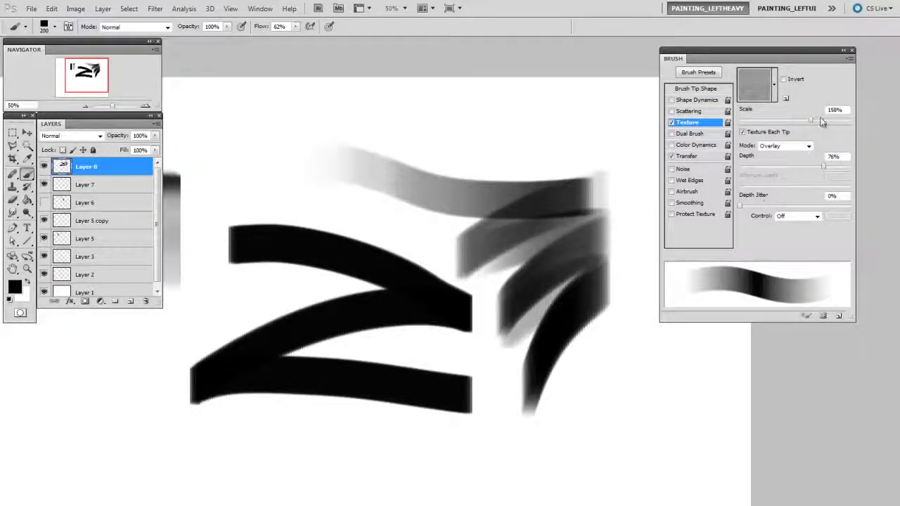
pyautogui.click(776, 119)
pyautogui.click(786, 146)
pyautogui.click(787, 156)
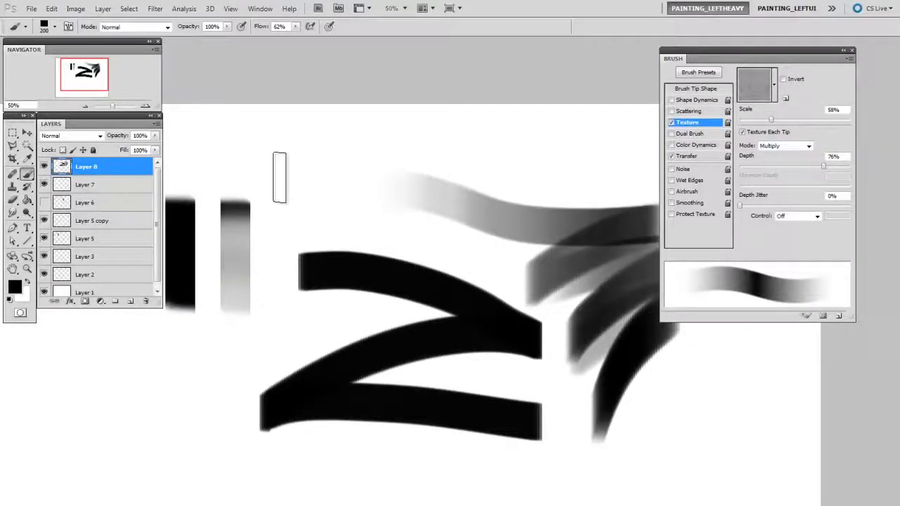
pyautogui.moveTo(281, 176)
pyautogui.mouseDown()
pyautogui.moveTo(603, 158)
pyautogui.moveTo(628, 213)
pyautogui.mouseUp()
pyautogui.moveTo(507, 420); pyautogui.dragTo(441, 409)
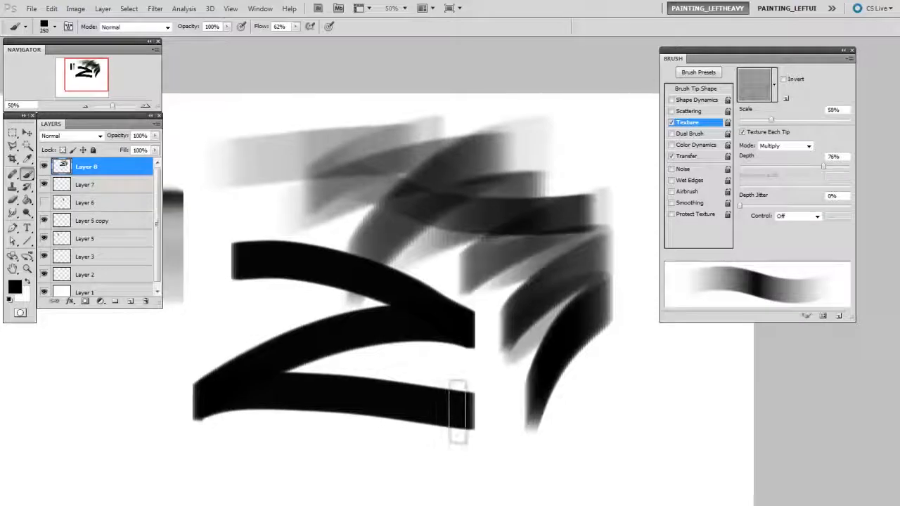
# - Replace the test-stroke layer with a new empty layer and set the brush tip spacing to 14%
pyautogui.moveTo(124, 169); pyautogui.dragTo(146, 301)
pyautogui.hotkey('ctrl', 'shift', 'alt', 'n')
pyautogui.moveTo(427, 248); pyautogui.dragTo(437, 249)
pyautogui.click(703, 89)
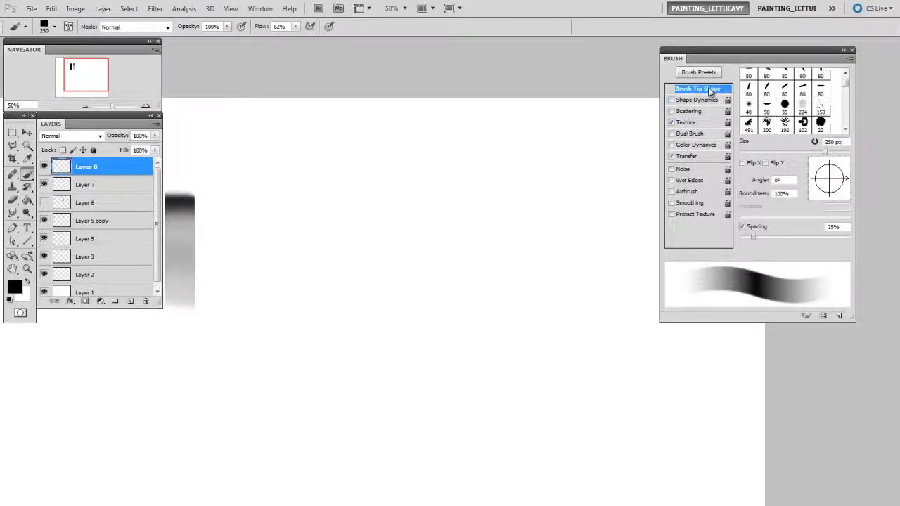
pyautogui.moveTo(754, 237); pyautogui.dragTo(751, 239)
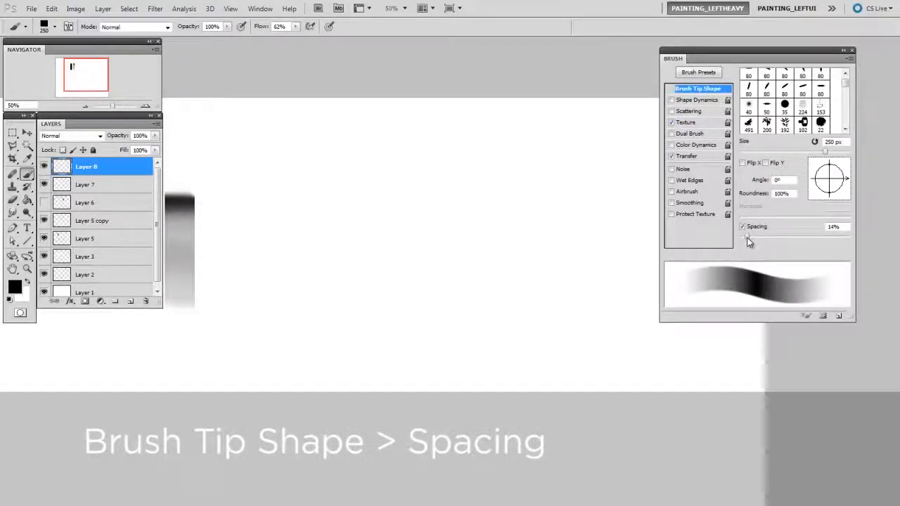
# - Paint overlapping sweeping test strokes on the empty layer, enlarging the brush up to 400 px
pyautogui.moveTo(493, 236); pyautogui.dragTo(496, 239)
pyautogui.press('[')
pyautogui.moveTo(288, 184)
pyautogui.mouseDown()
pyautogui.moveTo(451, 189)
pyautogui.moveTo(318, 283)
pyautogui.moveTo(574, 302)
pyautogui.moveTo(592, 282)
pyautogui.mouseUp()
pyautogui.press(']')
pyautogui.press(']')
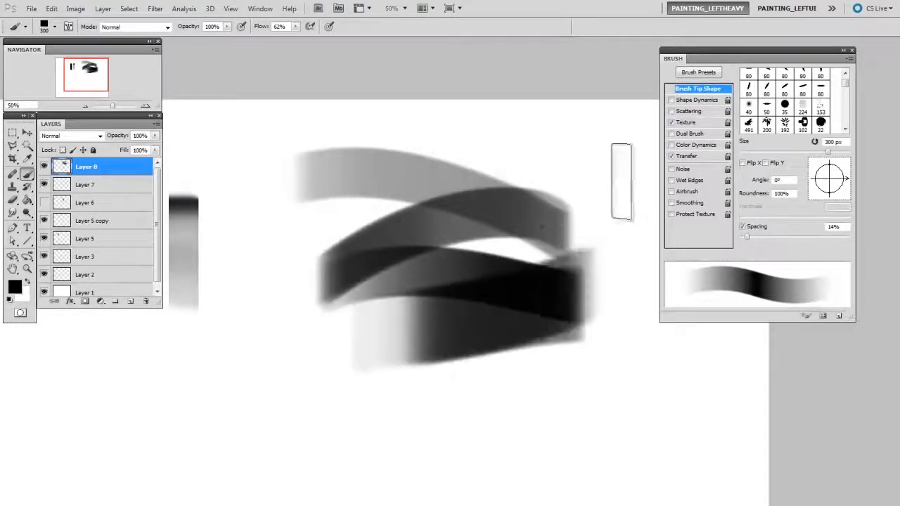
pyautogui.press(']')
pyautogui.moveTo(609, 145); pyautogui.dragTo(419, 358)
# - Set the brush spacing to 3% and paint dark test strokes over the existing ones
pyautogui.moveTo(747, 237); pyautogui.dragTo(740, 237)
pyautogui.moveTo(305, 225)
pyautogui.mouseDown()
pyautogui.moveTo(316, 165)
pyautogui.moveTo(474, 146)
pyautogui.mouseUp()
pyautogui.moveTo(319, 255); pyautogui.dragTo(429, 147)
pyautogui.moveTo(366, 261)
pyautogui.mouseDown()
pyautogui.moveTo(364, 274)
pyautogui.moveTo(341, 278)
pyautogui.mouseUp()
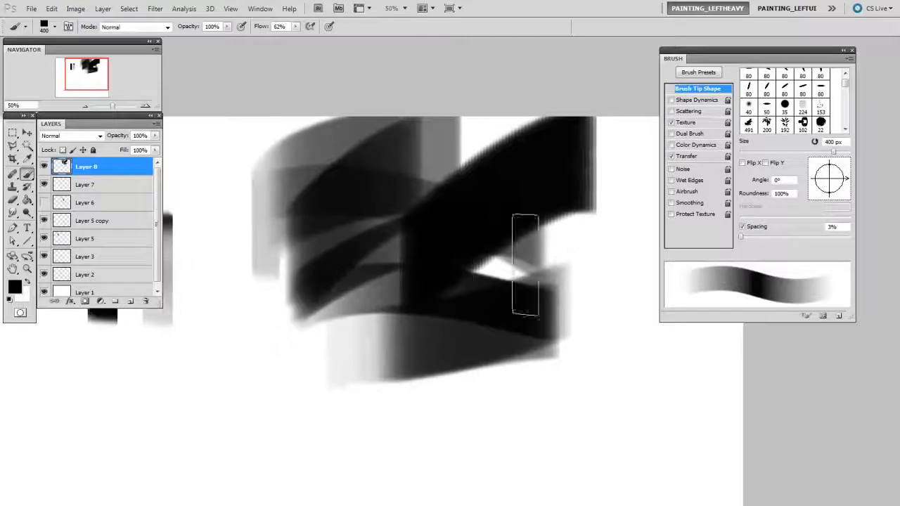
# - Set the brush spacing to 8% and paint more test strokes beside the dark ones, reducing the brush to 250 px
pyautogui.moveTo(742, 237); pyautogui.dragTo(745, 238)
pyautogui.moveTo(498, 311); pyautogui.dragTo(411, 319)
pyautogui.press('[')
pyautogui.moveTo(469, 301)
pyautogui.mouseDown()
pyautogui.moveTo(587, 259)
pyautogui.moveTo(533, 330)
pyautogui.moveTo(608, 284)
pyautogui.mouseUp()
pyautogui.press('[')
pyautogui.moveTo(592, 182); pyautogui.dragTo(516, 237)
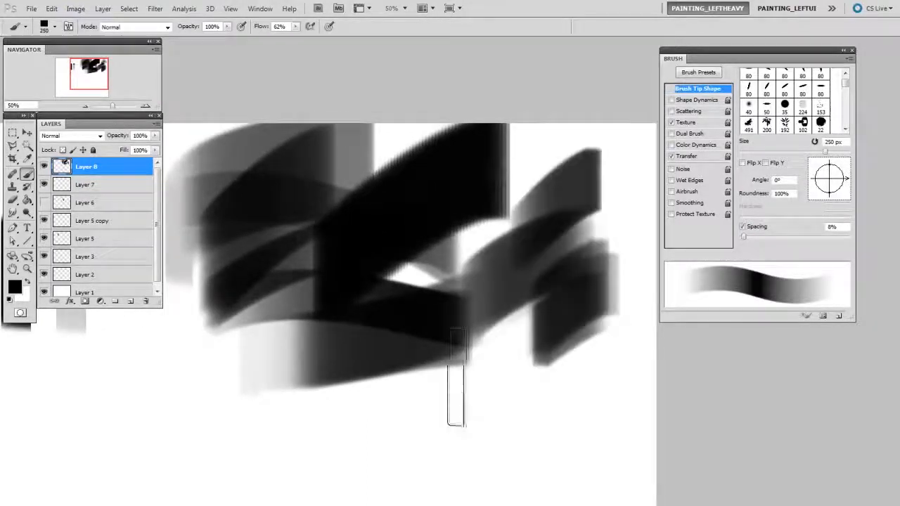
# - Paint a wavy light-to-dark test stroke beside the two sample bars and reduce the brush to 200 px
pyautogui.moveTo(551, 312); pyautogui.dragTo(558, 314)
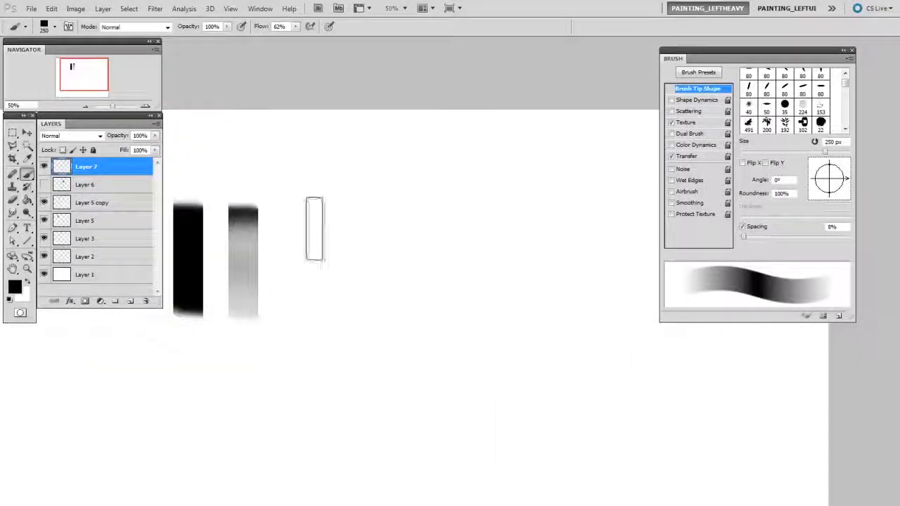
pyautogui.moveTo(325, 231)
pyautogui.mouseDown()
pyautogui.moveTo(419, 286)
pyautogui.moveTo(631, 288)
pyautogui.mouseUp()
pyautogui.press('[')
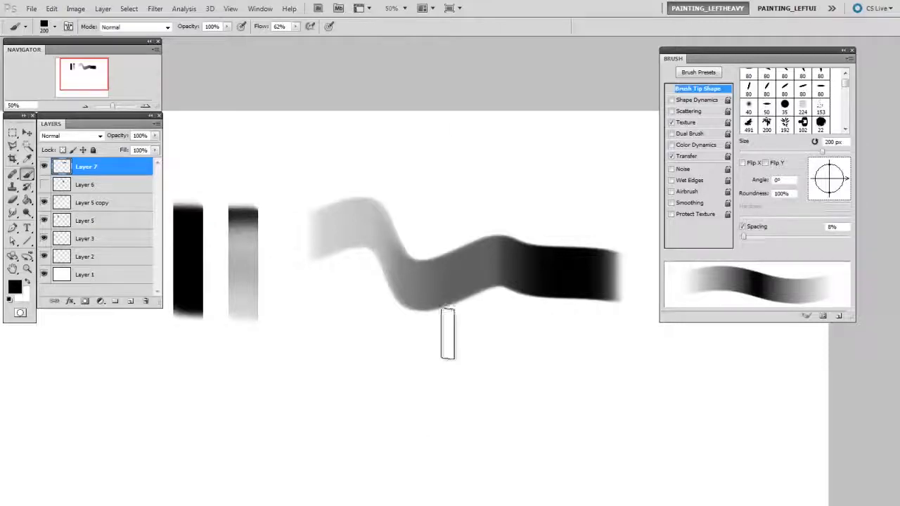
# - Define a brush preset from the selected grey gradient bar, keeping the default name
pyautogui.moveTo(199, 221); pyautogui.dragTo(204, 221)
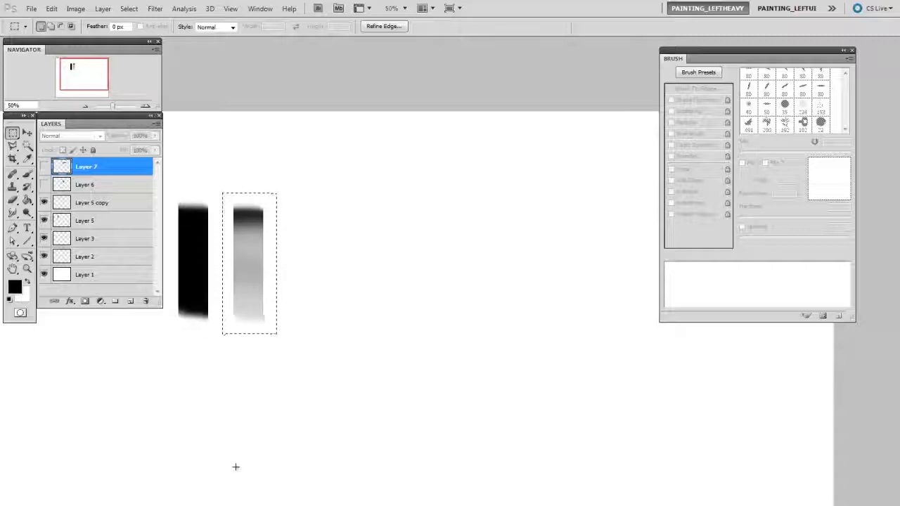
pyautogui.click(52, 9)
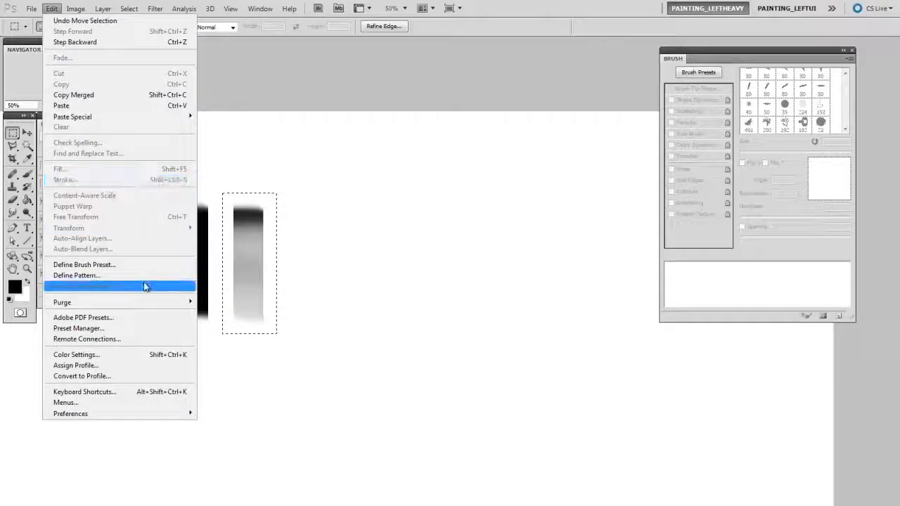
pyautogui.click(154, 266)
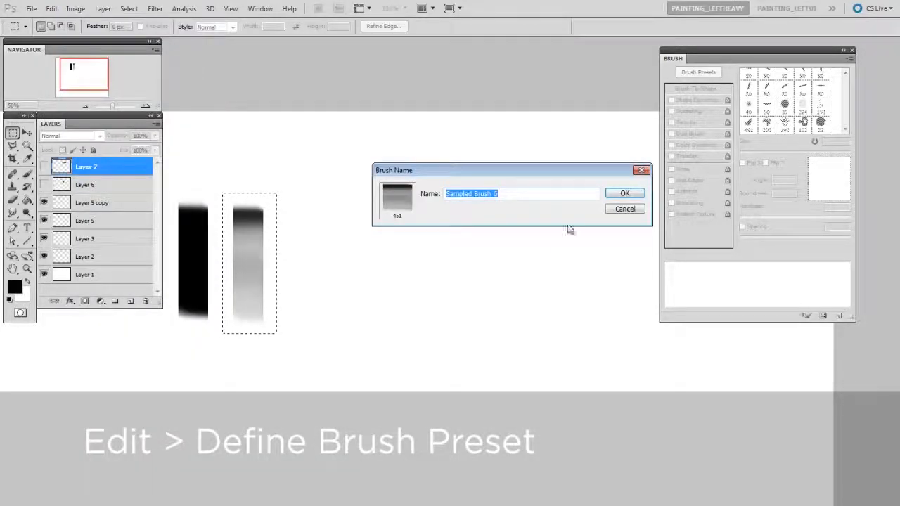
pyautogui.click(624, 195)
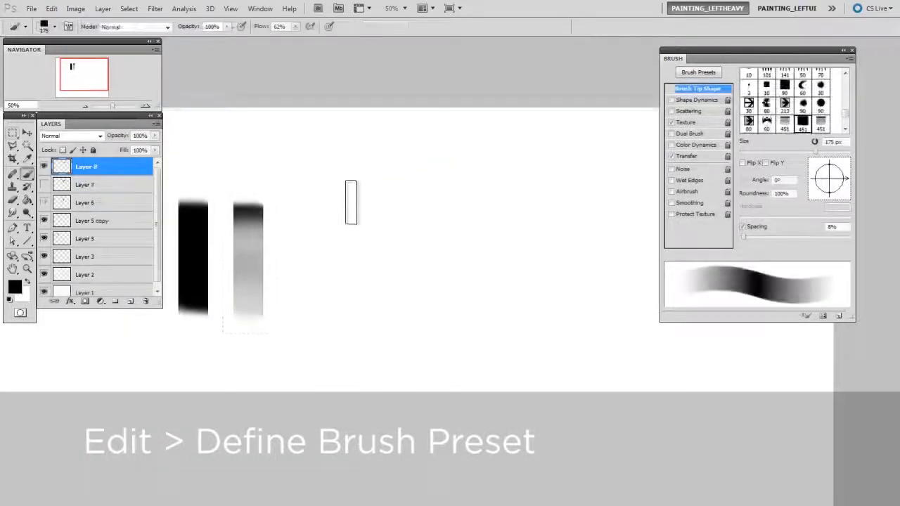
# - Choose the newly sampled gradient tip for the brush and paint a wavy test stroke at 300 px
pyautogui.rightClick(351, 202)
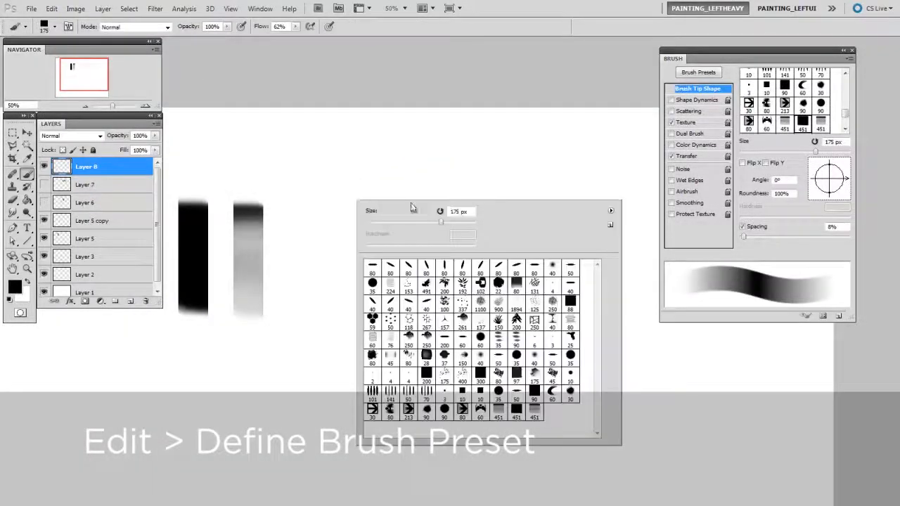
pyautogui.click(536, 416)
pyautogui.click(312, 301)
pyautogui.moveTo(295, 206)
pyautogui.mouseDown()
pyautogui.moveTo(491, 251)
pyautogui.moveTo(607, 260)
pyautogui.mouseUp()
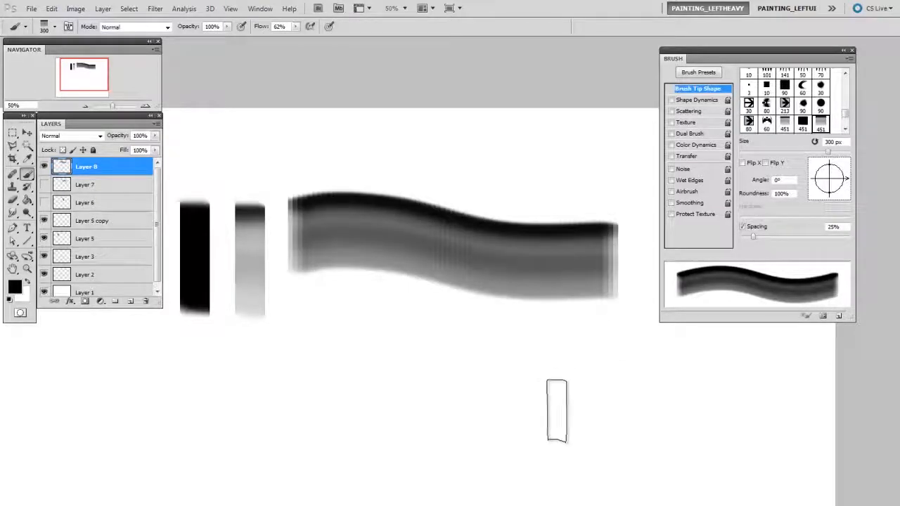
# - Set the gradient brush's spacing to 13% and enable its Texture option
pyautogui.moveTo(753, 242); pyautogui.dragTo(750, 243)
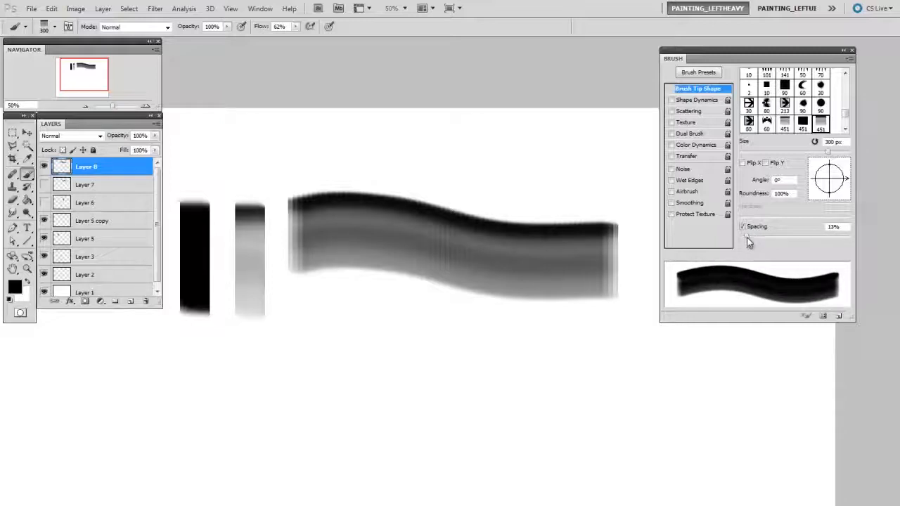
pyautogui.click(687, 122)
pyautogui.moveTo(539, 270); pyautogui.dragTo(478, 296)
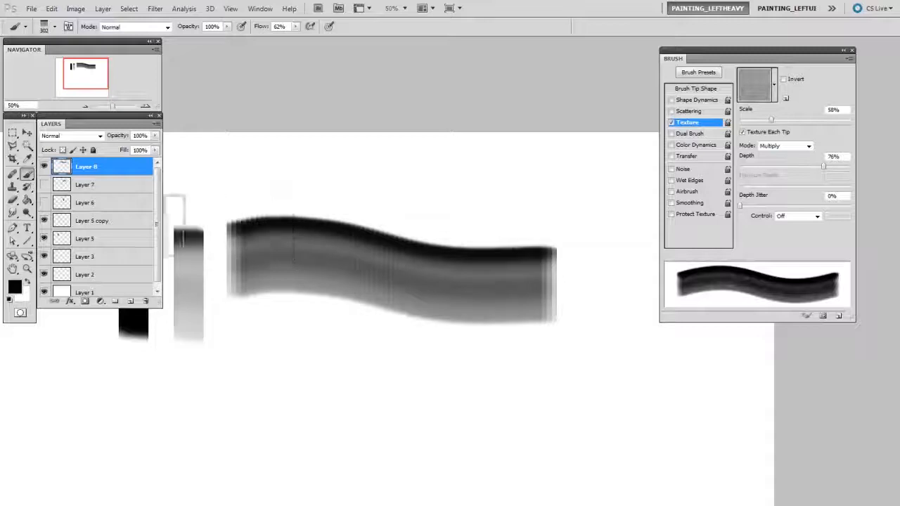
# - Delete the layer holding the gradient test stroke and set the brush flow to 36%
pyautogui.moveTo(112, 186); pyautogui.dragTo(153, 297)
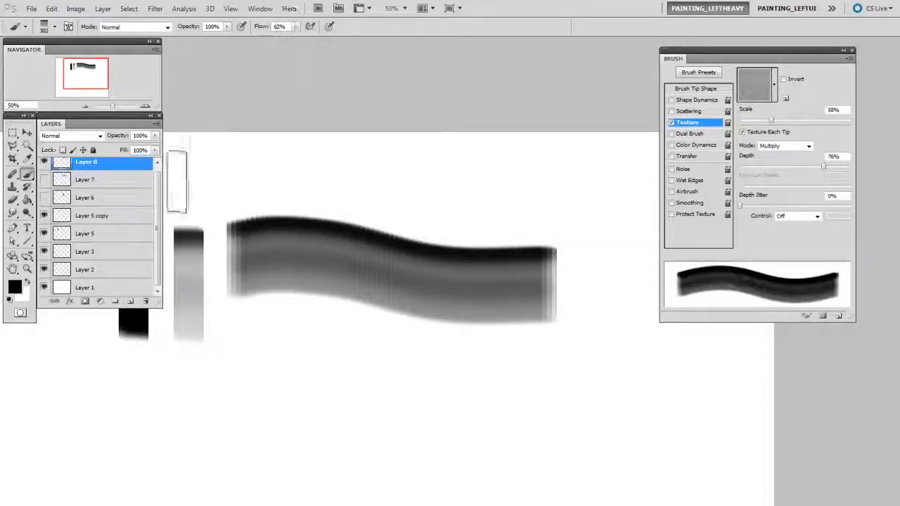
pyautogui.moveTo(159, 193); pyautogui.dragTo(145, 301)
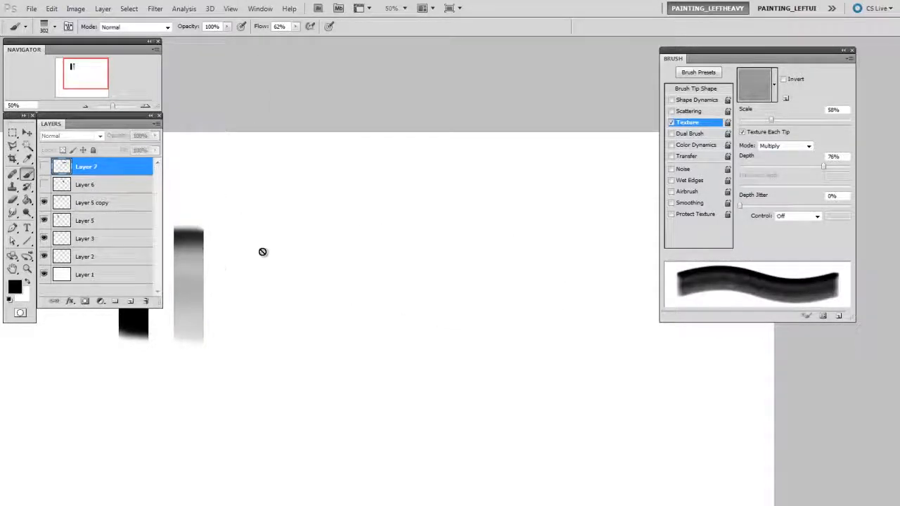
pyautogui.click(296, 26)
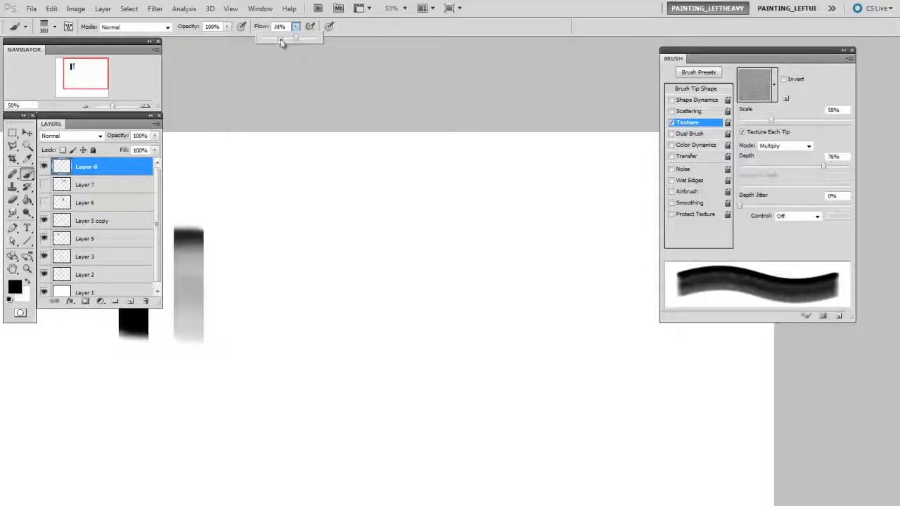
pyautogui.moveTo(280, 42); pyautogui.dragTo(286, 42)
# - Reduce the brush to 200 px and paint a wavy gradient test stroke across the canvas
pyautogui.moveTo(346, 328); pyautogui.dragTo(312, 340)
pyautogui.press('[')
pyautogui.press('[')
pyautogui.moveTo(231, 243)
pyautogui.mouseDown()
pyautogui.moveTo(302, 237)
pyautogui.moveTo(597, 283)
pyautogui.mouseUp()
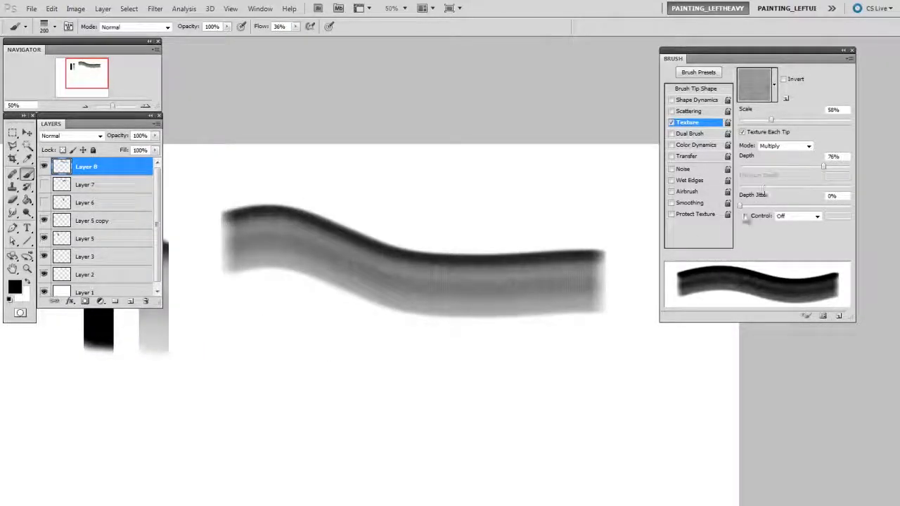
# - Set the brush spacing to 9% and paint several short gradient test strokes above and below the wavy one
pyautogui.click(694, 90)
pyautogui.moveTo(749, 242); pyautogui.dragTo(746, 244)
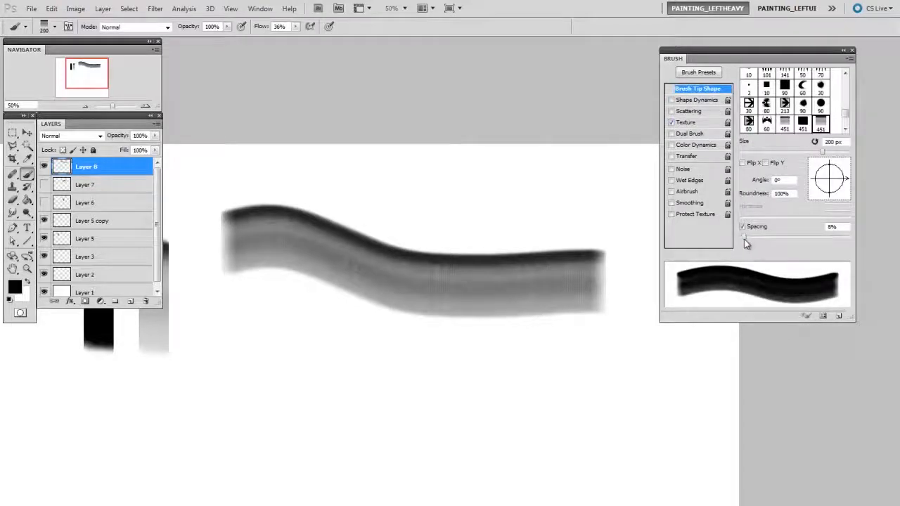
pyautogui.moveTo(437, 242); pyautogui.dragTo(387, 248)
pyautogui.press('[')
pyautogui.press('[')
pyautogui.moveTo(332, 222); pyautogui.dragTo(539, 206)
pyautogui.moveTo(578, 199)
pyautogui.mouseDown()
pyautogui.moveTo(526, 211)
pyautogui.moveTo(464, 244)
pyautogui.mouseUp()
pyautogui.moveTo(311, 360); pyautogui.dragTo(477, 325)
pyautogui.moveTo(562, 321); pyautogui.dragTo(442, 372)
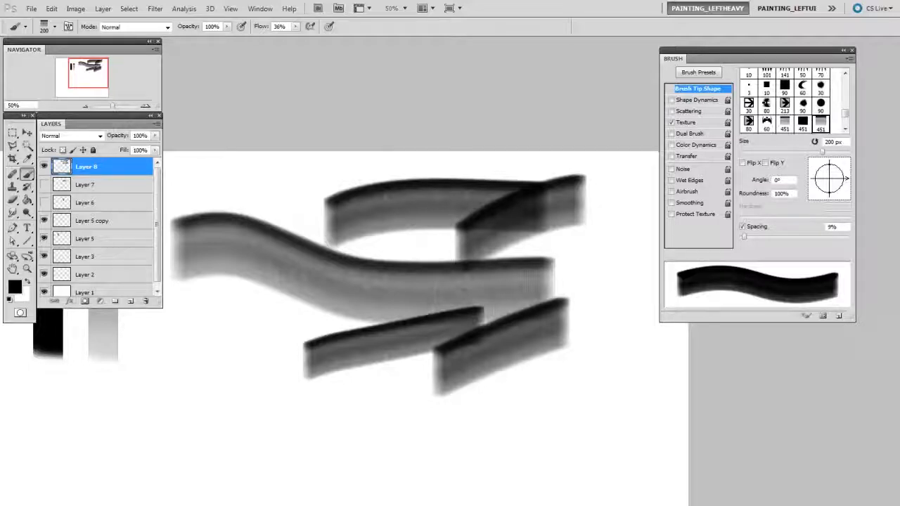
# - Delete the layer holding the gradient test strokes and enable Shape Dynamics with the angle jitter control set to Direction
pyautogui.moveTo(140, 187); pyautogui.dragTo(147, 303)
pyautogui.click(692, 101)
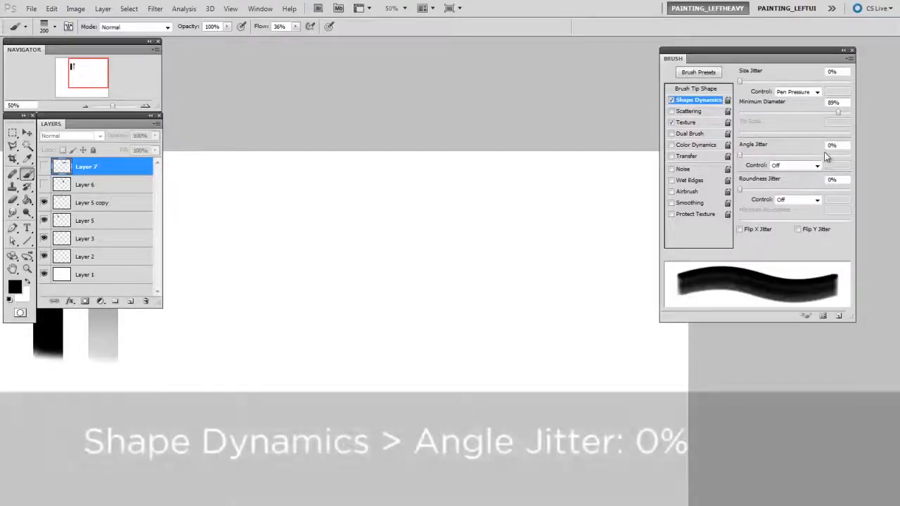
pyautogui.click(818, 165)
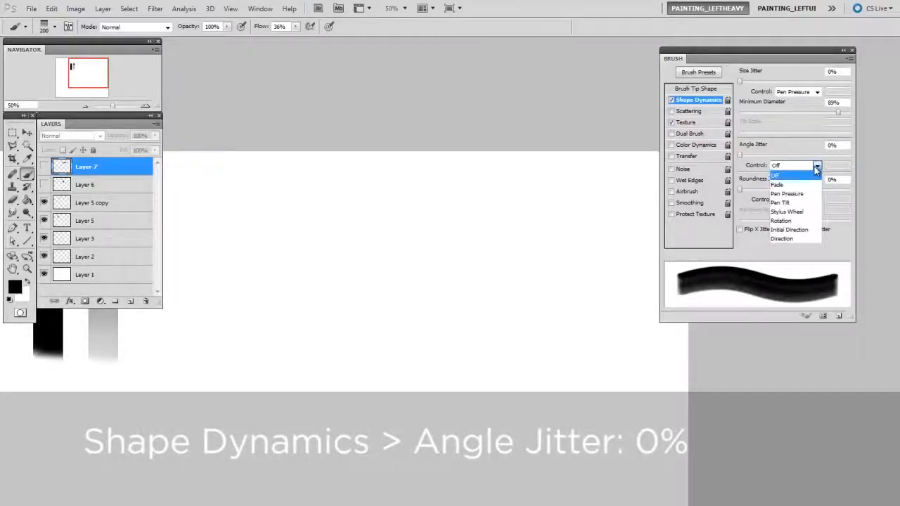
pyautogui.click(788, 238)
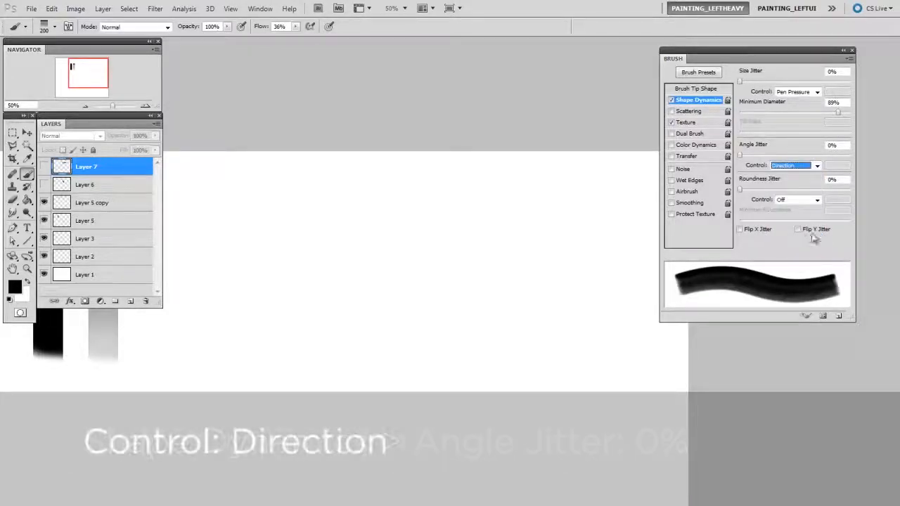
# - Add a new layer and paint several long, crossing curved test strokes that follow the stroke direction
pyautogui.hotkey('ctrl', 'shift', 'alt', 'n')
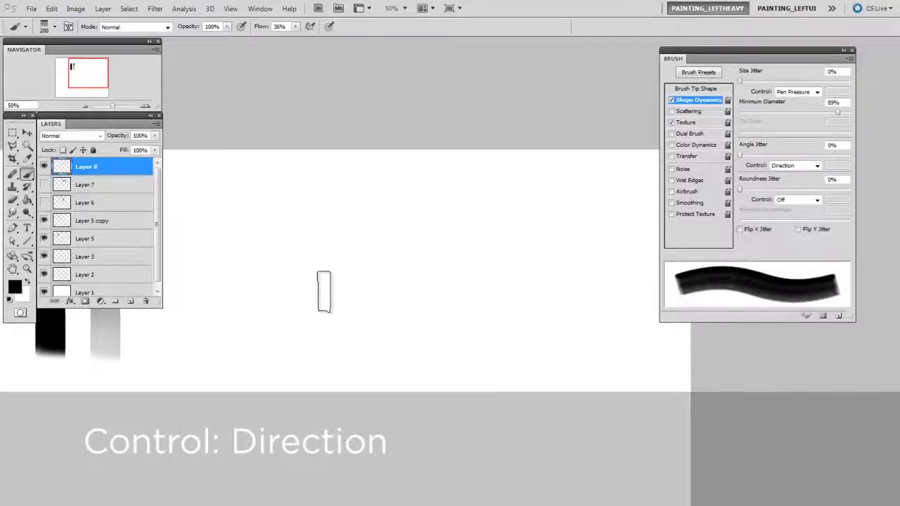
pyautogui.moveTo(200, 275)
pyautogui.mouseDown()
pyautogui.moveTo(250, 244)
pyautogui.moveTo(371, 234)
pyautogui.moveTo(522, 293)
pyautogui.moveTo(623, 310)
pyautogui.mouseUp()
pyautogui.moveTo(326, 323)
pyautogui.mouseDown()
pyautogui.moveTo(537, 365)
pyautogui.moveTo(243, 353)
pyautogui.moveTo(517, 373)
pyautogui.mouseUp()
pyautogui.moveTo(596, 199)
pyautogui.mouseDown()
pyautogui.moveTo(542, 185)
pyautogui.moveTo(407, 263)
pyautogui.moveTo(410, 300)
pyautogui.mouseUp()
pyautogui.moveTo(607, 294)
pyautogui.mouseDown()
pyautogui.moveTo(543, 279)
pyautogui.moveTo(615, 279)
pyautogui.moveTo(595, 297)
pyautogui.mouseUp()
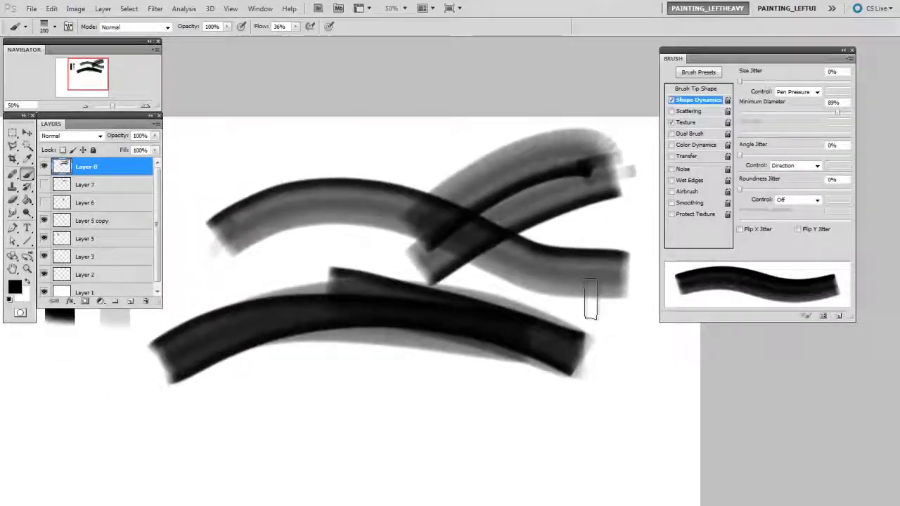
pyautogui.moveTo(176, 157); pyautogui.dragTo(491, 171)
pyautogui.moveTo(217, 181)
pyautogui.mouseDown()
pyautogui.moveTo(421, 146)
pyautogui.moveTo(546, 175)
pyautogui.mouseUp()
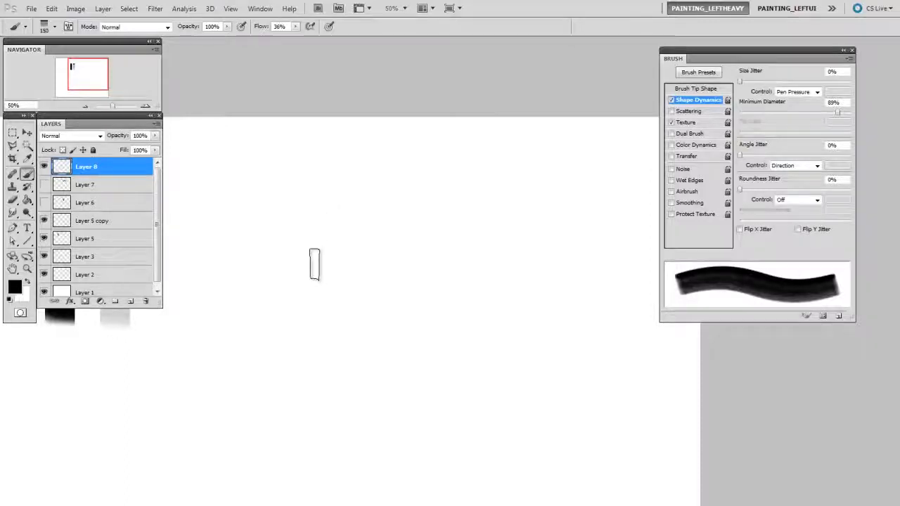
# - Set the angle jitter control to Initial Direction and paint a thick wavy test stroke rising across the canvas
pyautogui.click(797, 166)
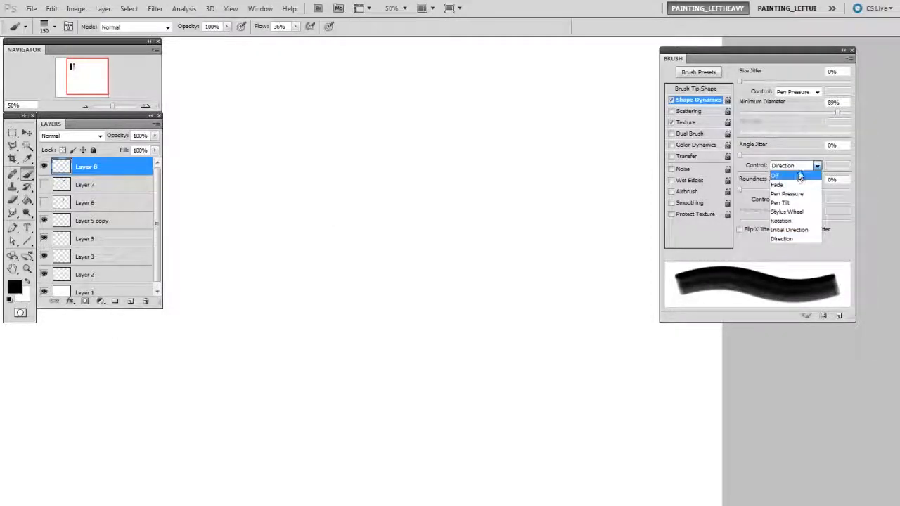
pyautogui.click(789, 230)
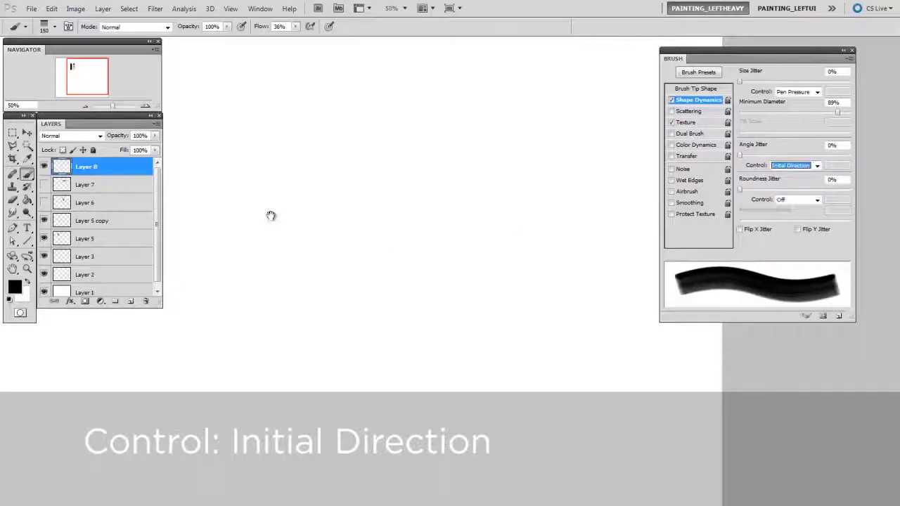
pyautogui.press(']')
pyautogui.press(']')
pyautogui.press(']')
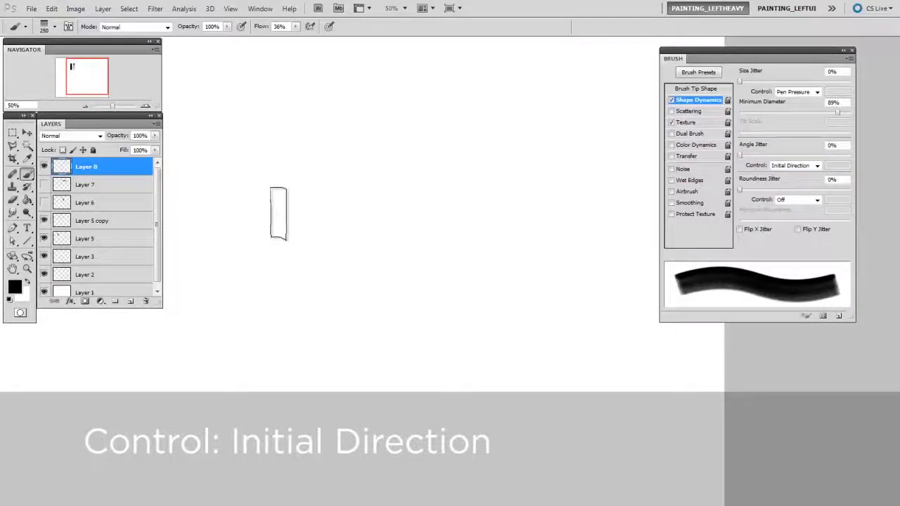
pyautogui.moveTo(204, 288)
pyautogui.mouseDown()
pyautogui.moveTo(350, 201)
pyautogui.moveTo(601, 147)
pyautogui.mouseUp()
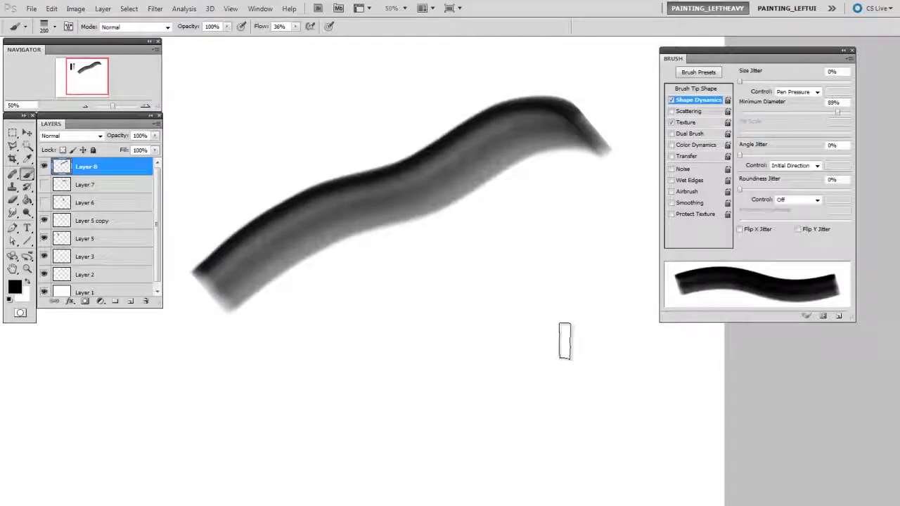
# - Paint a broad descending test stroke below the wavy one, plus two thinner curved strokes beside it
pyautogui.moveTo(440, 317); pyautogui.dragTo(396, 307)
pyautogui.moveTo(328, 289); pyautogui.dragTo(578, 373)
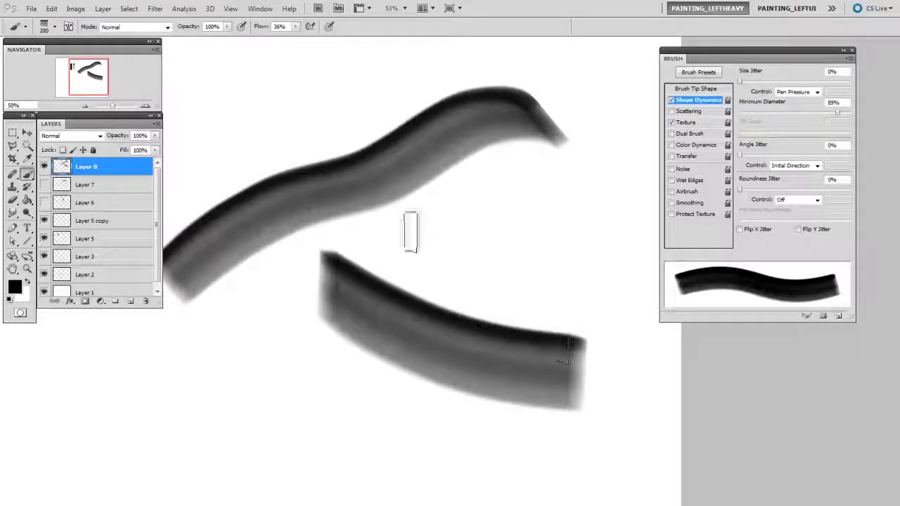
pyautogui.moveTo(426, 246); pyautogui.dragTo(630, 280)
pyautogui.moveTo(228, 67)
pyautogui.mouseDown()
pyautogui.moveTo(287, 96)
pyautogui.moveTo(255, 236)
pyautogui.mouseUp()
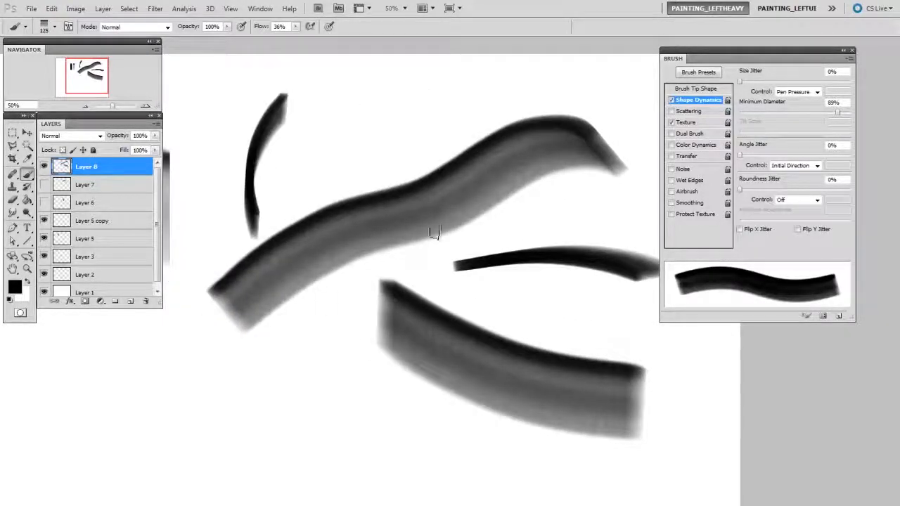
# - Paint short curved test strokes above and across the wavy one, varying the brush size down to 125 px
pyautogui.press(']')
pyautogui.press(']')
pyautogui.press(']')
pyautogui.press(']')
pyautogui.moveTo(396, 174); pyautogui.dragTo(428, 68)
pyautogui.moveTo(586, 181); pyautogui.dragTo(489, 218)
pyautogui.press('[')
pyautogui.press('[')
pyautogui.moveTo(438, 104); pyautogui.dragTo(592, 227)
pyautogui.press('[')
pyautogui.press('[')
pyautogui.moveTo(596, 107)
pyautogui.mouseDown()
pyautogui.moveTo(546, 274)
pyautogui.moveTo(564, 303)
pyautogui.mouseUp()
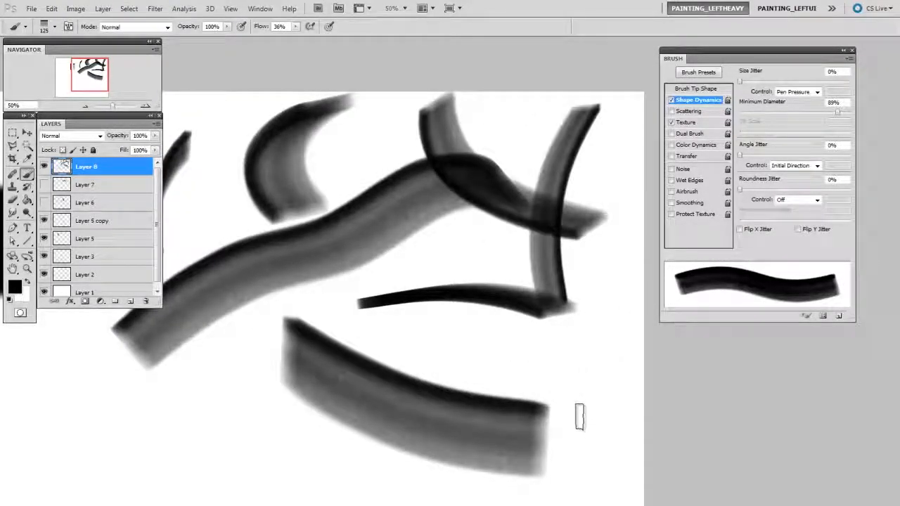
# - Paint more thin curved test strokes around the two sample bars and the lower broad stroke
pyautogui.moveTo(457, 347); pyautogui.dragTo(560, 341)
pyautogui.hotkey('ctrl', '-')
pyautogui.moveTo(532, 259)
pyautogui.mouseDown()
pyautogui.moveTo(421, 228)
pyautogui.moveTo(434, 204)
pyautogui.mouseUp()
pyautogui.moveTo(294, 100)
pyautogui.mouseDown()
pyautogui.moveTo(237, 294)
pyautogui.moveTo(340, 158)
pyautogui.mouseUp()
pyautogui.moveTo(319, 192); pyautogui.dragTo(265, 292)
pyautogui.moveTo(274, 302)
pyautogui.mouseDown()
pyautogui.moveTo(422, 235)
pyautogui.moveTo(329, 359)
pyautogui.mouseUp()
# - Enlarge the brush to 300 px and paint broad overlapping test strokes beneath the lower band
pyautogui.press(']')
pyautogui.press(']')
pyautogui.press(']')
pyautogui.press(']')
pyautogui.press(']')
pyautogui.moveTo(408, 261); pyautogui.dragTo(348, 364)
pyautogui.moveTo(440, 261)
pyautogui.mouseDown()
pyautogui.moveTo(412, 365)
pyautogui.moveTo(589, 325)
pyautogui.mouseUp()
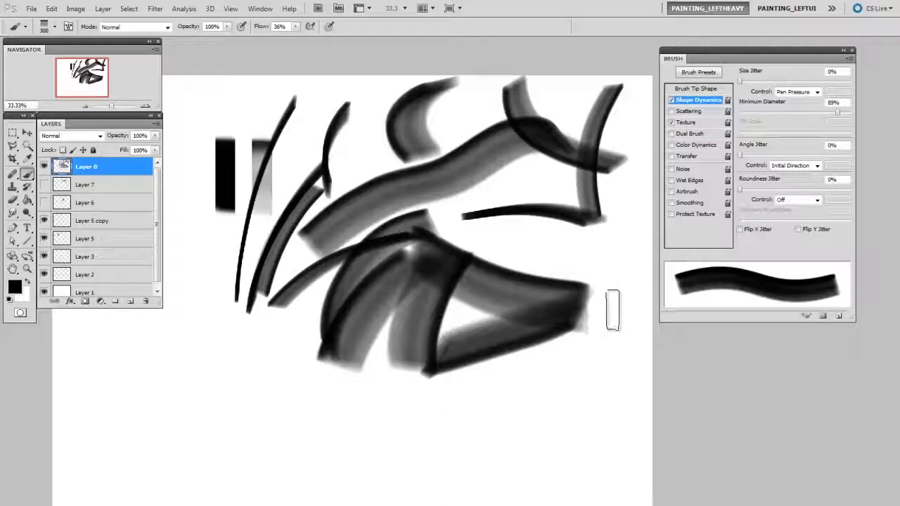
# - Delete the layer with the Initial Direction test strokes and set the angle jitter control to Direction
pyautogui.moveTo(135, 169)
pyautogui.mouseDown()
pyautogui.moveTo(135, 282)
pyautogui.moveTo(146, 301)
pyautogui.mouseUp()
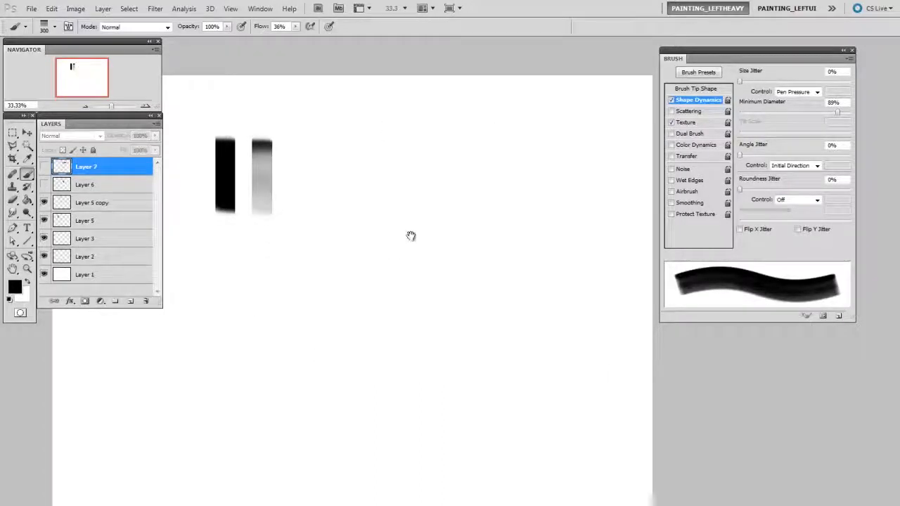
pyautogui.moveTo(412, 235); pyautogui.dragTo(396, 243)
pyautogui.click(800, 166)
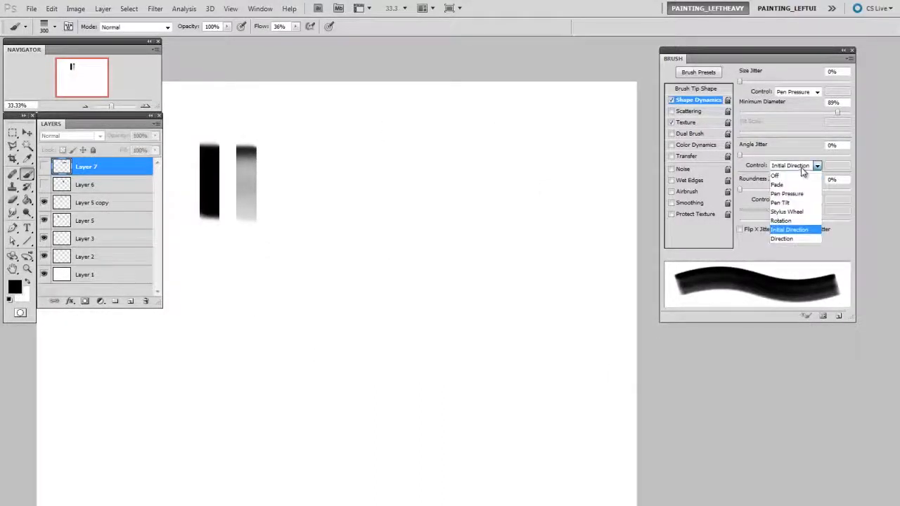
pyautogui.click(788, 240)
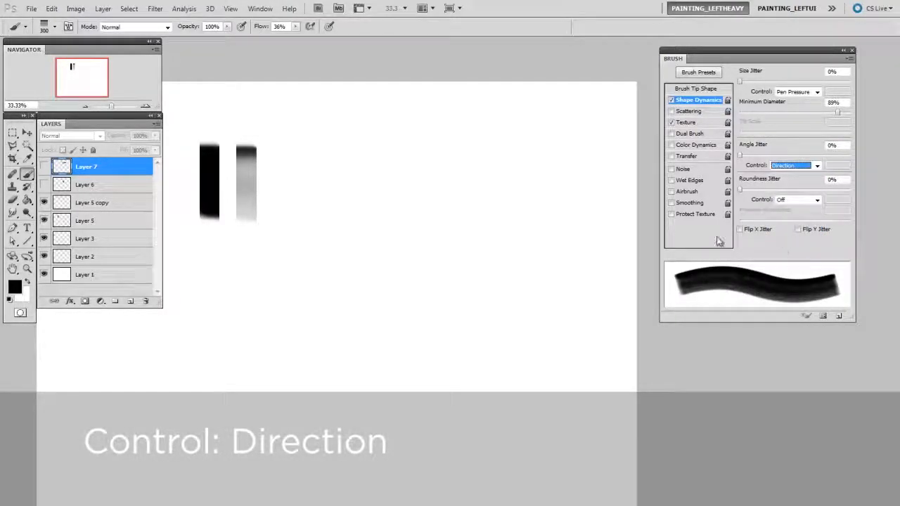
# - Enable the brush's Transfer option and paint overlapping pressure-sensitive arcs at 300 px on a new layer
pyautogui.click(708, 156)
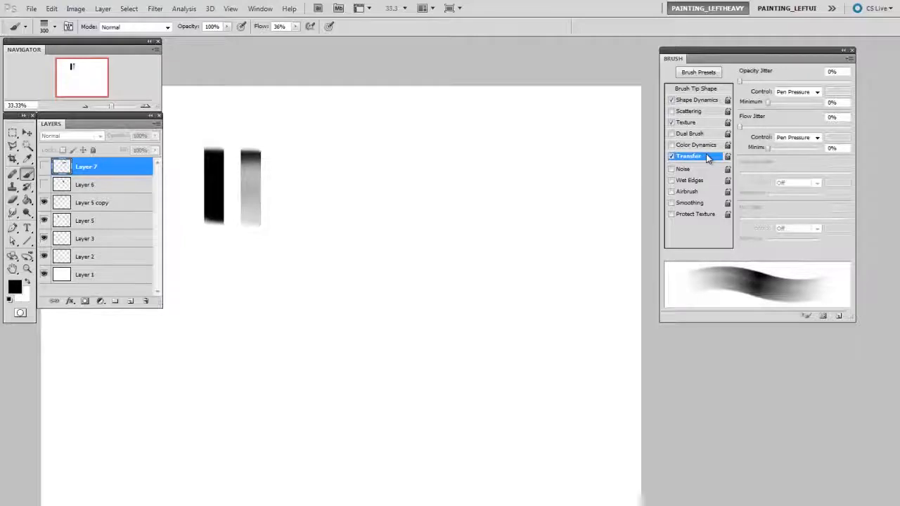
pyautogui.moveTo(398, 303); pyautogui.dragTo(401, 306)
pyautogui.press('[')
pyautogui.press('[')
pyautogui.press('[')
pyautogui.press('[')
pyautogui.hotkey('ctrl', 'shift', 'alt', 'n')
pyautogui.press(']')
pyautogui.press(']')
pyautogui.press(']')
pyautogui.press(']')
pyautogui.moveTo(299, 185)
pyautogui.mouseDown()
pyautogui.moveTo(535, 217)
pyautogui.moveTo(369, 283)
pyautogui.mouseUp()
pyautogui.moveTo(301, 295)
pyautogui.mouseDown()
pyautogui.moveTo(561, 257)
pyautogui.moveTo(586, 277)
pyautogui.mouseUp()
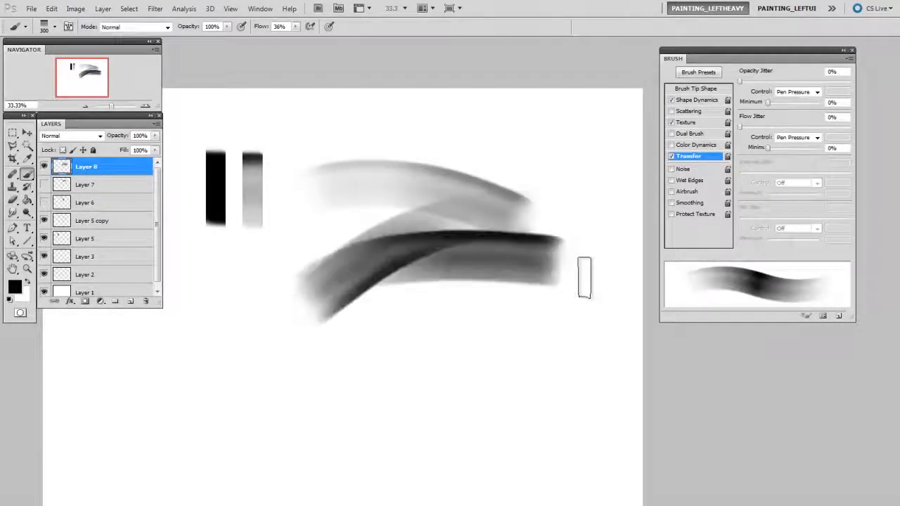
# - Resize the brush to 250 px and paint further curved pressure test strokes around the arcs
pyautogui.hotkey('ctrl', '+')
pyautogui.press('[')
pyautogui.press('[')
pyautogui.press('[')
pyautogui.press('[')
pyautogui.press(']')
pyautogui.press(']')
pyautogui.press(']')
pyautogui.moveTo(309, 331)
pyautogui.mouseDown()
pyautogui.moveTo(610, 301)
pyautogui.moveTo(383, 402)
pyautogui.mouseUp()
pyautogui.moveTo(435, 385); pyautogui.dragTo(554, 299)
pyautogui.moveTo(548, 136); pyautogui.dragTo(536, 157)
pyautogui.moveTo(560, 63)
pyautogui.mouseDown()
pyautogui.moveTo(342, 175)
pyautogui.moveTo(610, 88)
pyautogui.moveTo(551, 202)
pyautogui.mouseUp()
pyautogui.moveTo(550, 202); pyautogui.dragTo(635, 116)
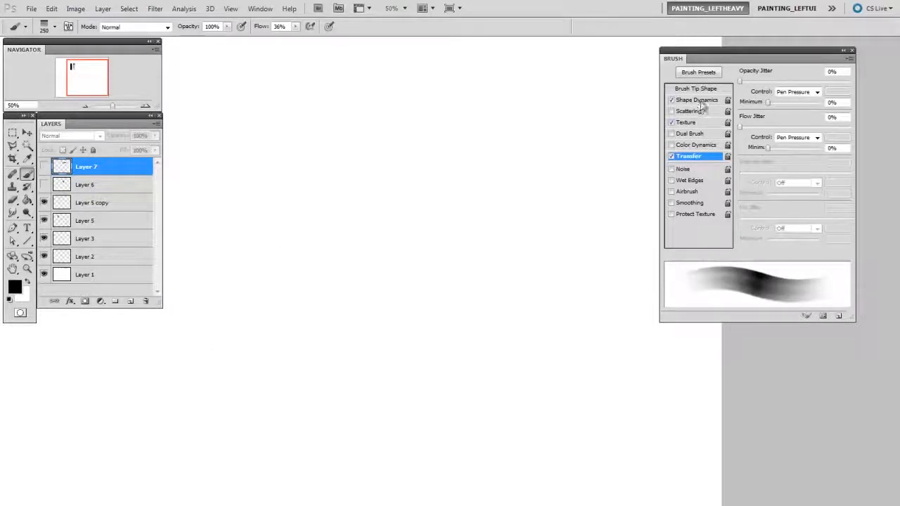
# - Set the angle jitter to 3% and paint a long horizontal test stroke on a new layer
pyautogui.click(699, 101)
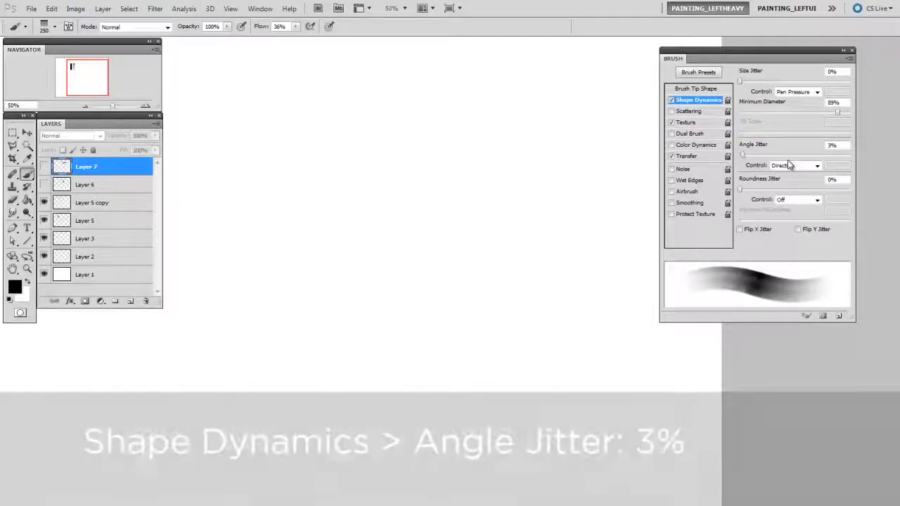
pyautogui.hotkey('ctrl', 'shift', 'alt', 'n')
pyautogui.moveTo(203, 185); pyautogui.dragTo(633, 185)
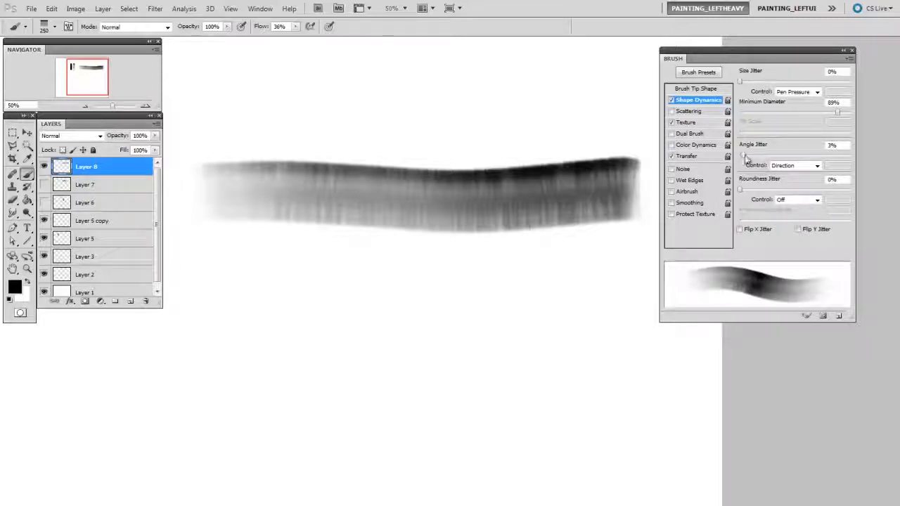
# - Examine the gradient brush's Texture settings and its pattern choices
pyautogui.click(688, 123)
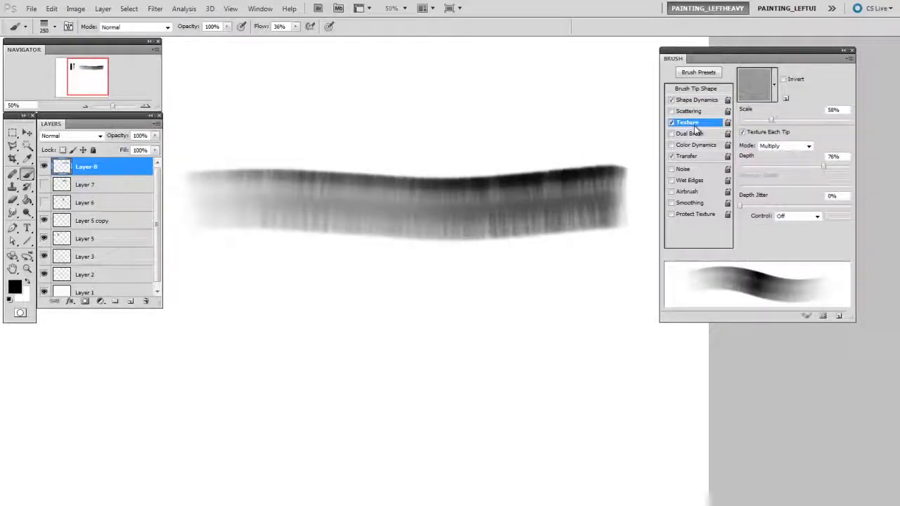
pyautogui.click(754, 91)
pyautogui.click(753, 91)
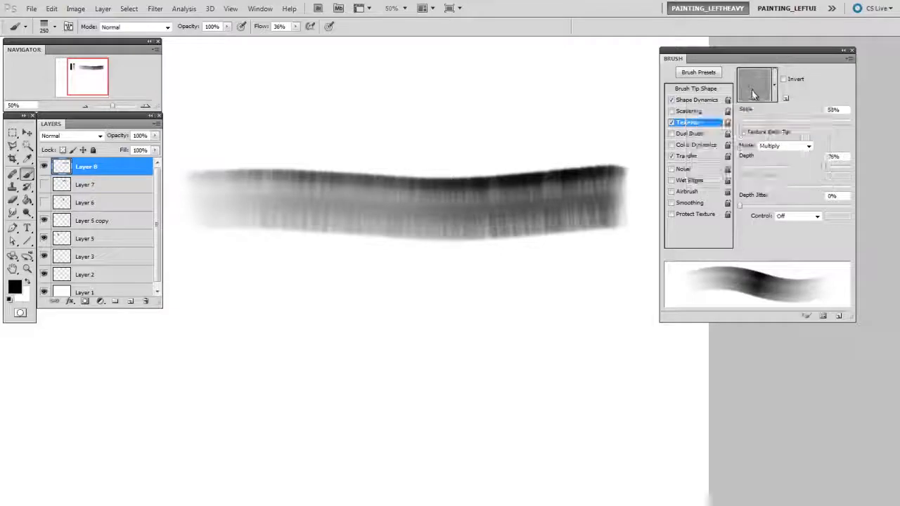
# - Replace the horizontal test stroke's layer with a new one and paint two arcing pressure-sensitive strokes on it
pyautogui.moveTo(129, 168); pyautogui.dragTo(146, 301)
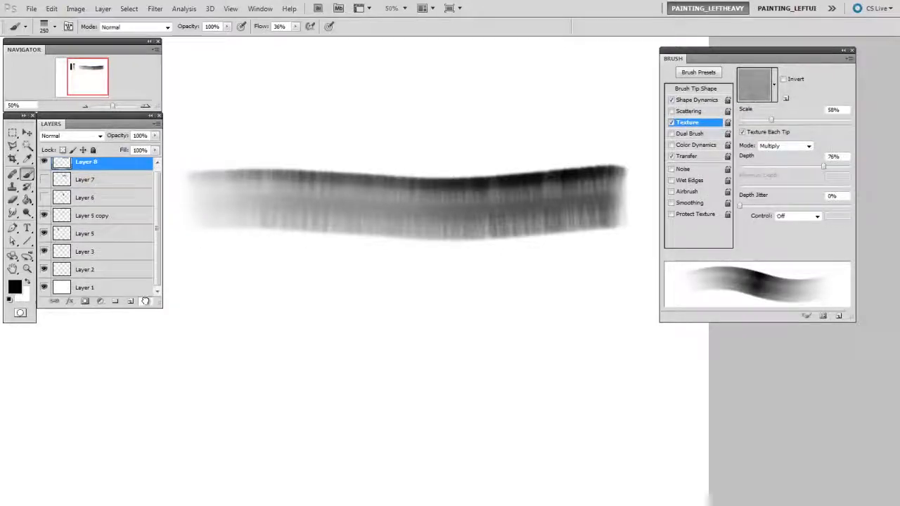
pyautogui.hotkey('ctrl', 'alt', 'shift', 'n')
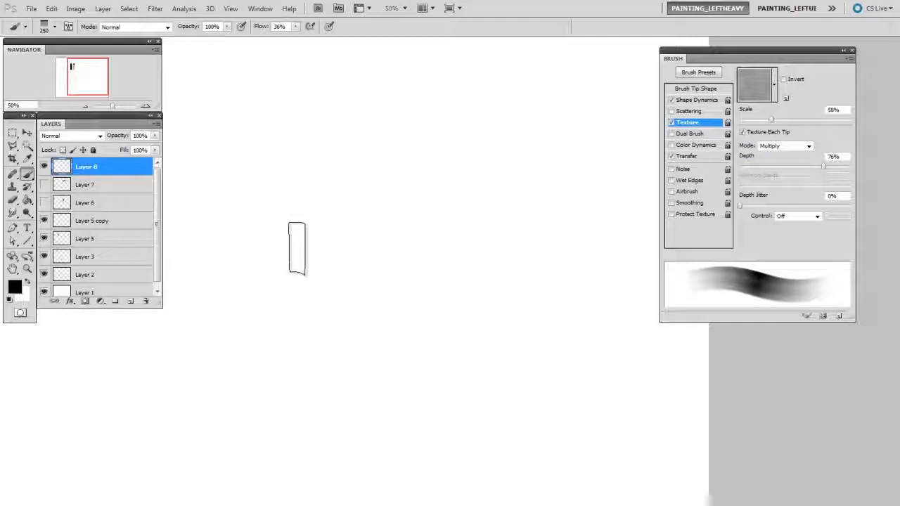
pyautogui.moveTo(225, 138)
pyautogui.mouseDown()
pyautogui.moveTo(601, 163)
pyautogui.moveTo(293, 278)
pyautogui.mouseUp()
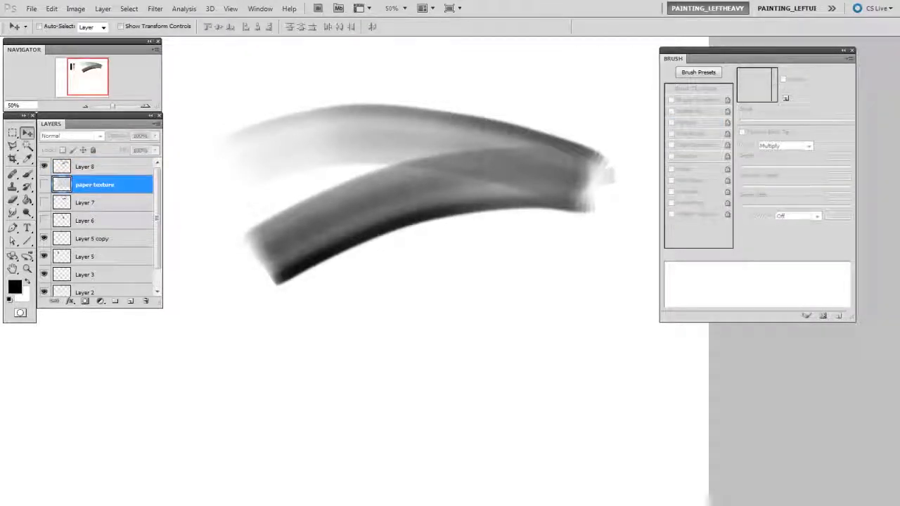
# - Show the paper texture layer, add a new layer above it and reduce the brush to 175 px
pyautogui.click(44, 185)
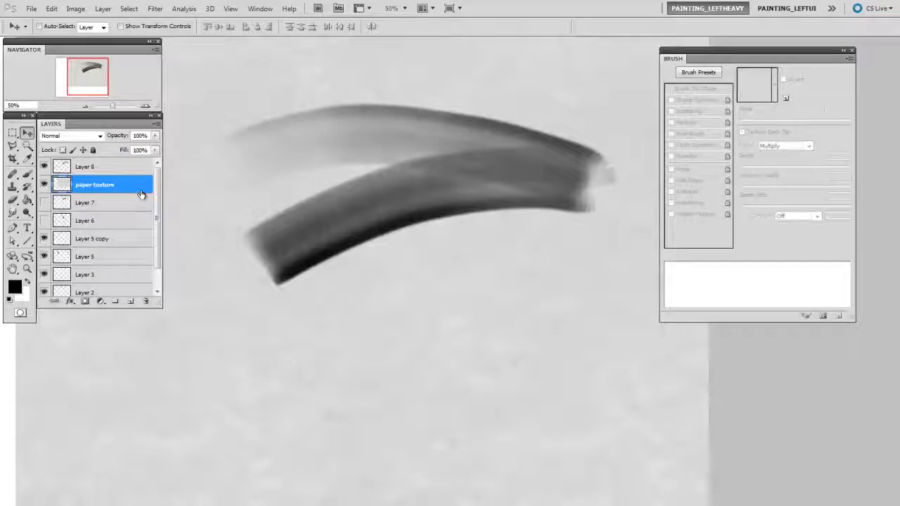
pyautogui.hotkey('ctrl', 'shift', 'alt', 'n')
pyautogui.press('b')
pyautogui.press('[')
pyautogui.press('[')
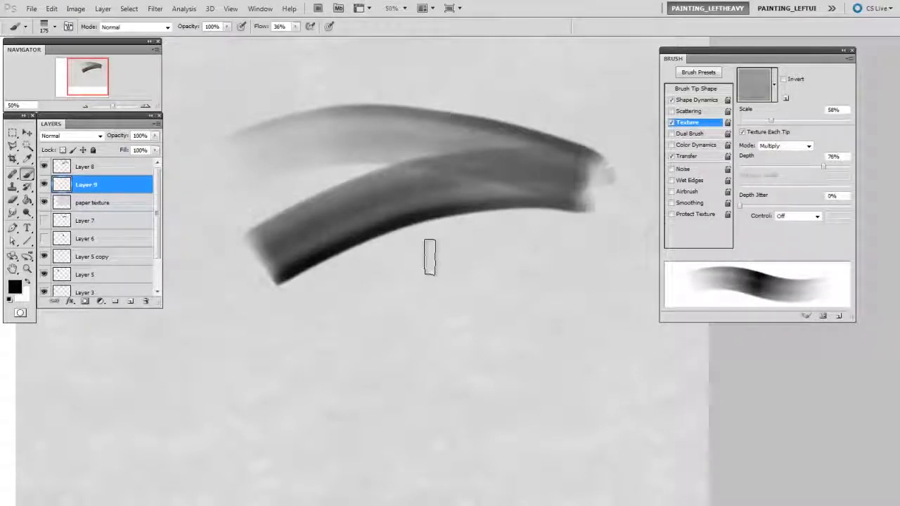
# - Set the foreground color to dark gray 4c4c4c and hide Layer 8 with the black arcs
pyautogui.moveTo(428, 255); pyautogui.dragTo(447, 316)
pyautogui.moveTo(444, 275); pyautogui.dragTo(461, 257)
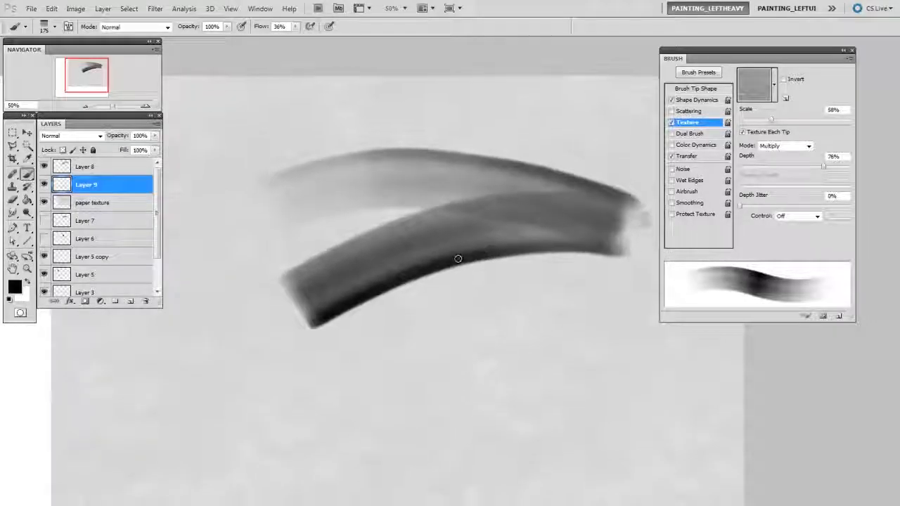
pyautogui.click(15, 287)
pyautogui.moveTo(321, 291)
pyautogui.mouseDown()
pyautogui.moveTo(296, 293)
pyautogui.moveTo(301, 284)
pyautogui.mouseUp()
pyautogui.click(305, 278)
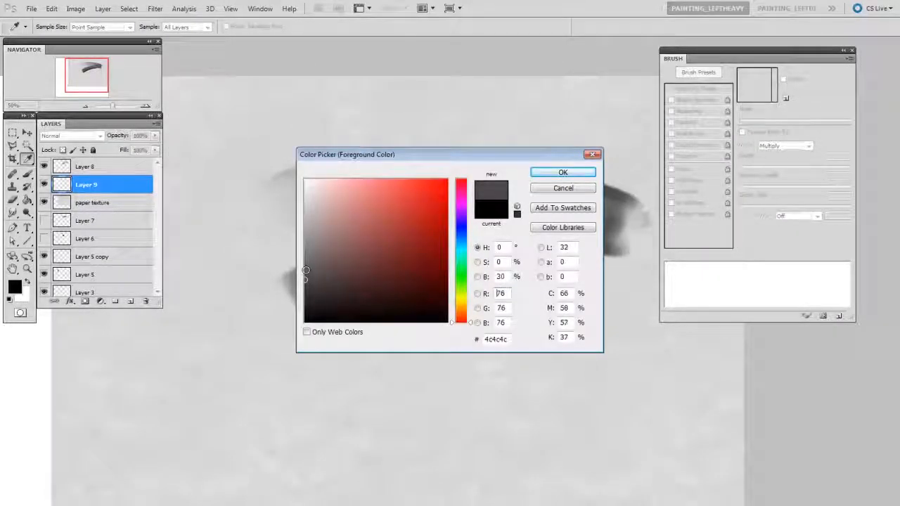
pyautogui.click(562, 172)
pyautogui.click(45, 167)
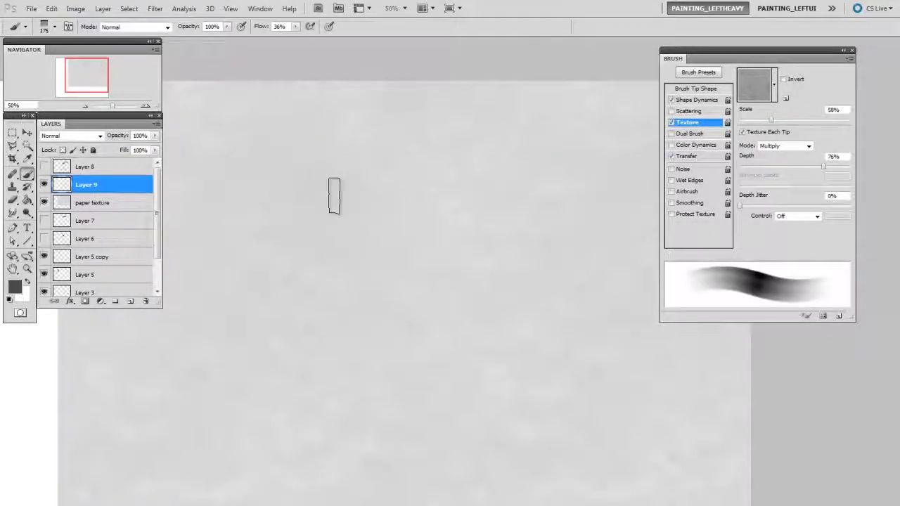
# - Paint several soft gray curved strokes over the paper texture with the 175 px brush
pyautogui.moveTo(294, 166); pyautogui.dragTo(361, 214)
pyautogui.moveTo(300, 237); pyautogui.dragTo(515, 198)
pyautogui.moveTo(536, 199); pyautogui.dragTo(380, 267)
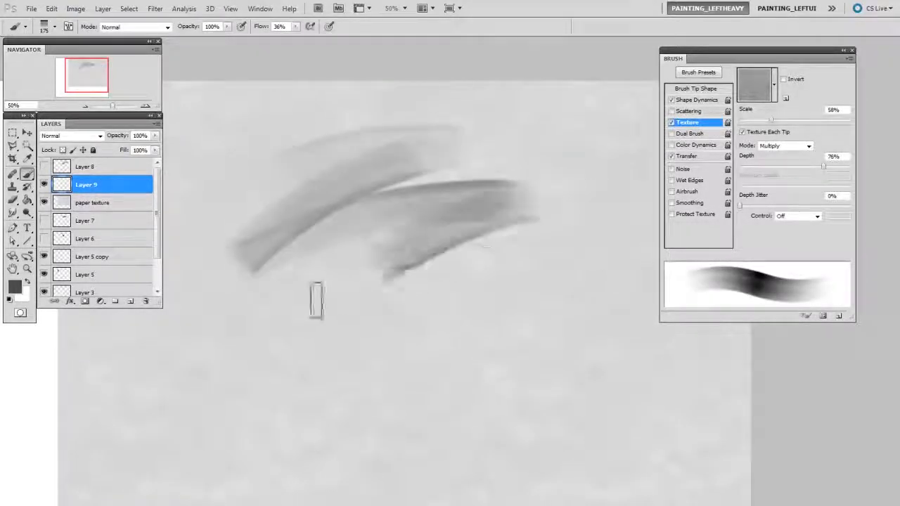
pyautogui.moveTo(328, 298); pyautogui.dragTo(553, 255)
# - Enlarge the brush to 300 px and layer broad, overlapping gray strokes over the earlier ones on the paper texture
pyautogui.press(']')
pyautogui.press(']')
pyautogui.press(']')
pyautogui.moveTo(588, 254); pyautogui.dragTo(444, 313)
pyautogui.moveTo(591, 147); pyautogui.dragTo(426, 233)
pyautogui.moveTo(540, 167); pyautogui.dragTo(404, 254)
pyautogui.moveTo(372, 256); pyautogui.dragTo(552, 200)
pyautogui.moveTo(611, 196); pyautogui.dragTo(571, 316)
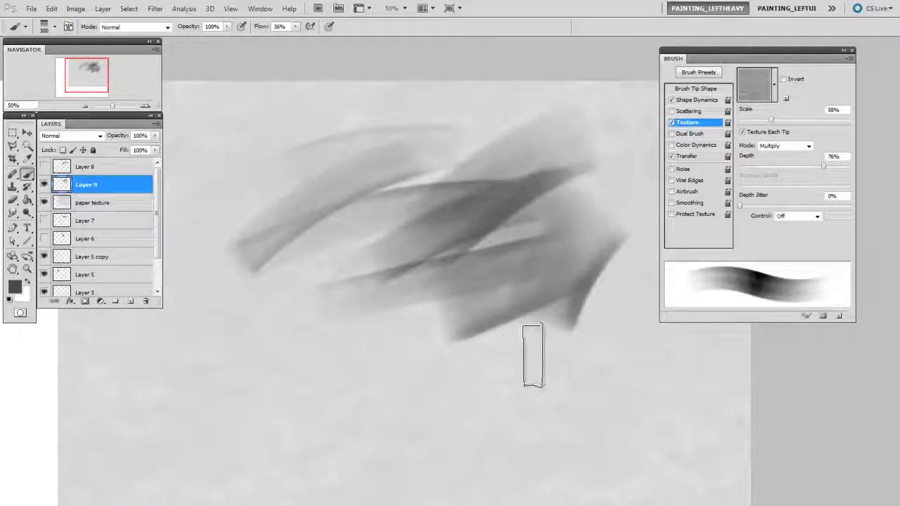